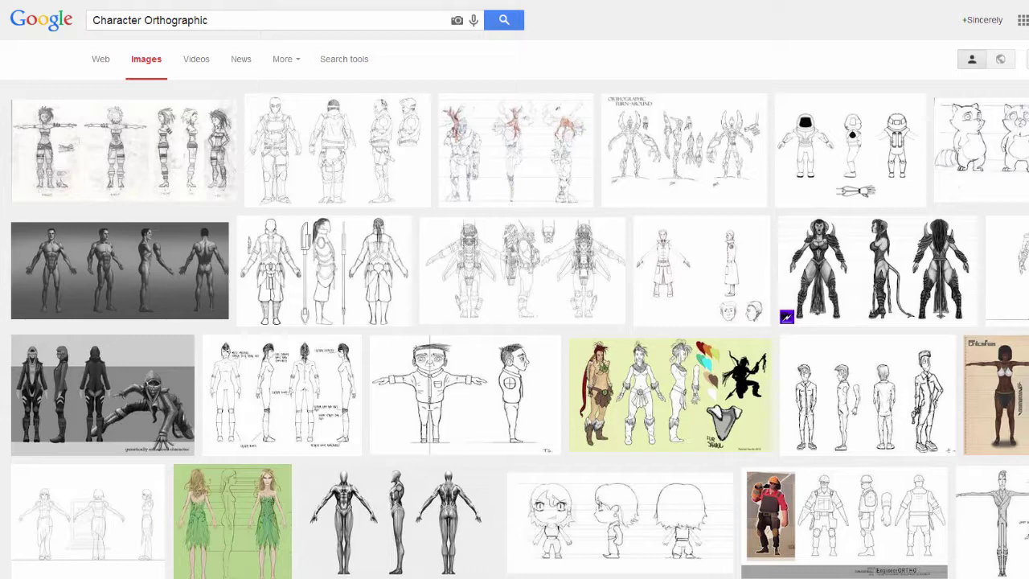
Open the enlarged preview of a Character Orthographic sheet showing front and side views
{"action": "left_click", "coordinate": [466, 394]}
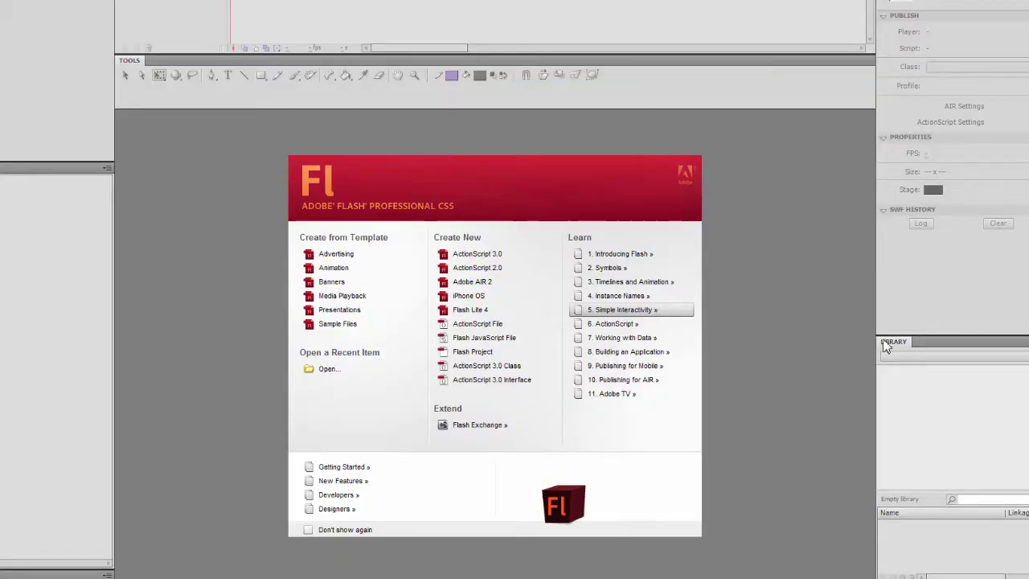
Create a new ActionScript 3.0 document from the welcome screen's Create New list
{"action": "left_click", "coordinate": [482, 257]}
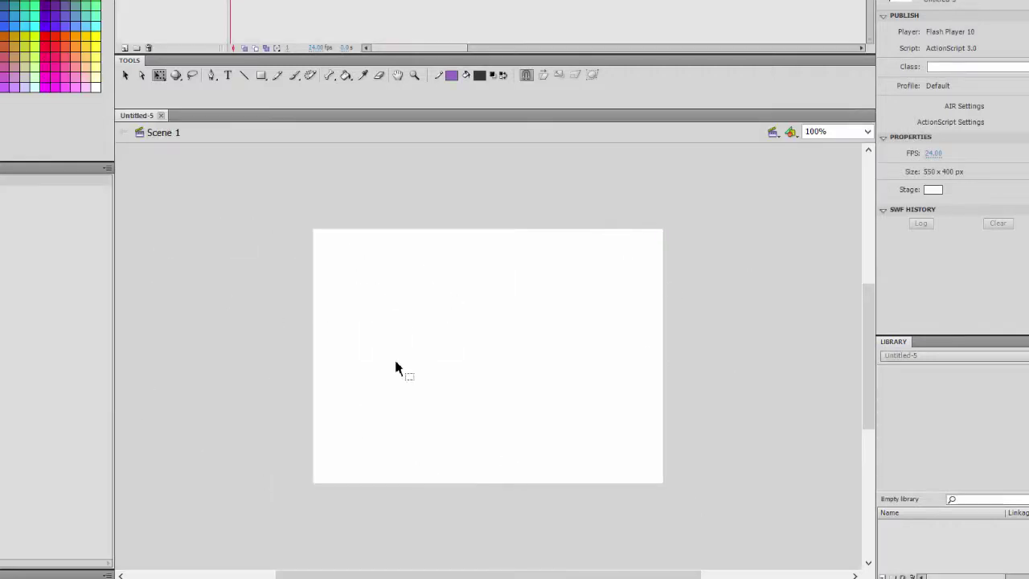
In Document Properties, set ruler units to Inches and the stage to 11 x 8.5 in
{"action": "right_click", "coordinate": [419, 281]}
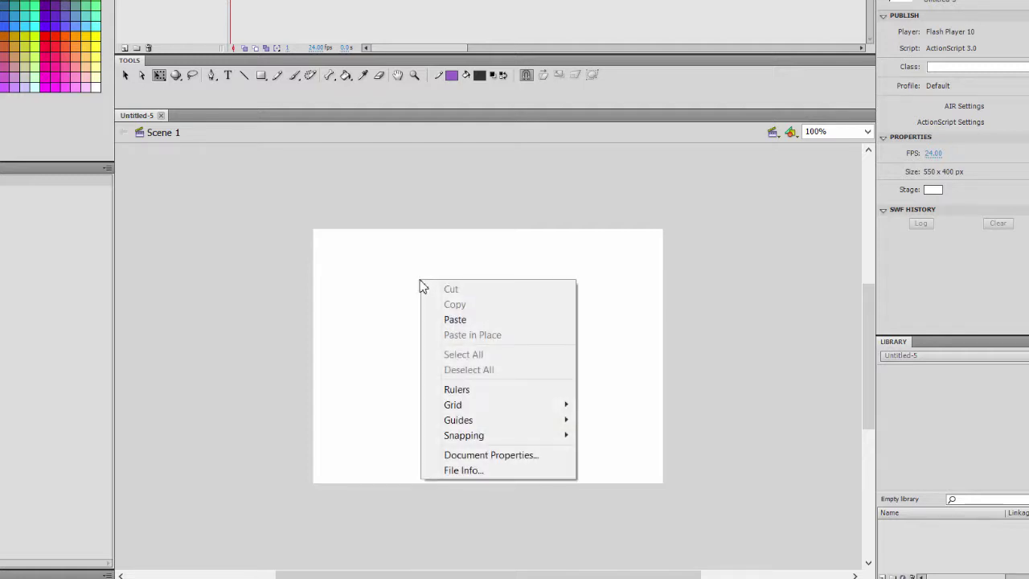
{"action": "left_click", "coordinate": [519, 457]}
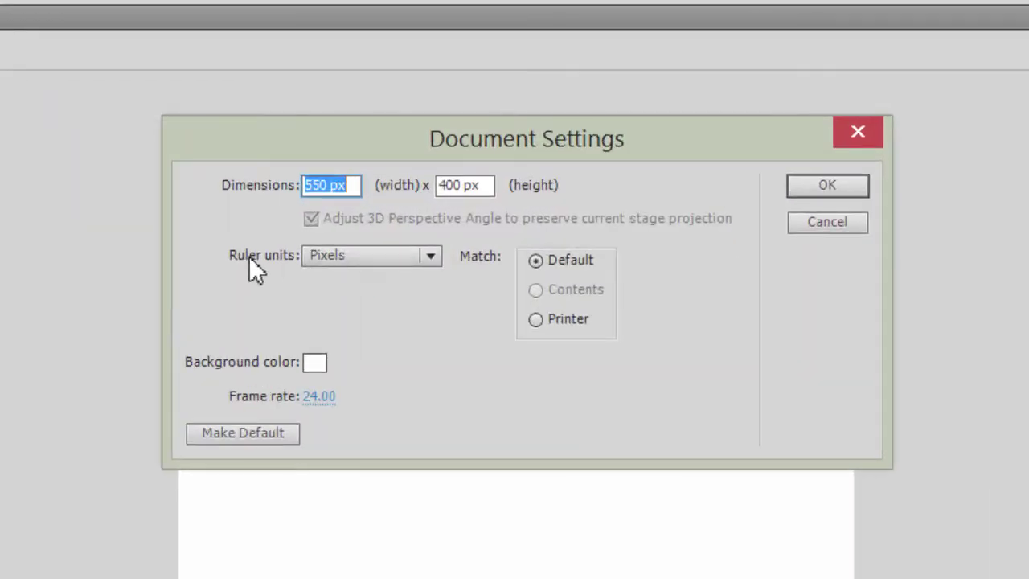
{"action": "left_click", "coordinate": [340, 256]}
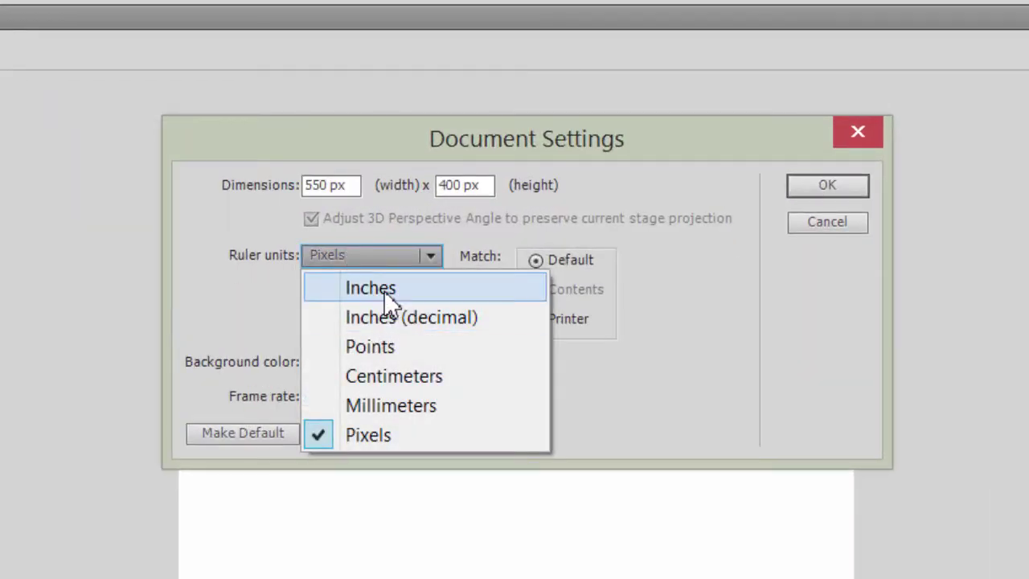
{"action": "left_click", "coordinate": [391, 290]}
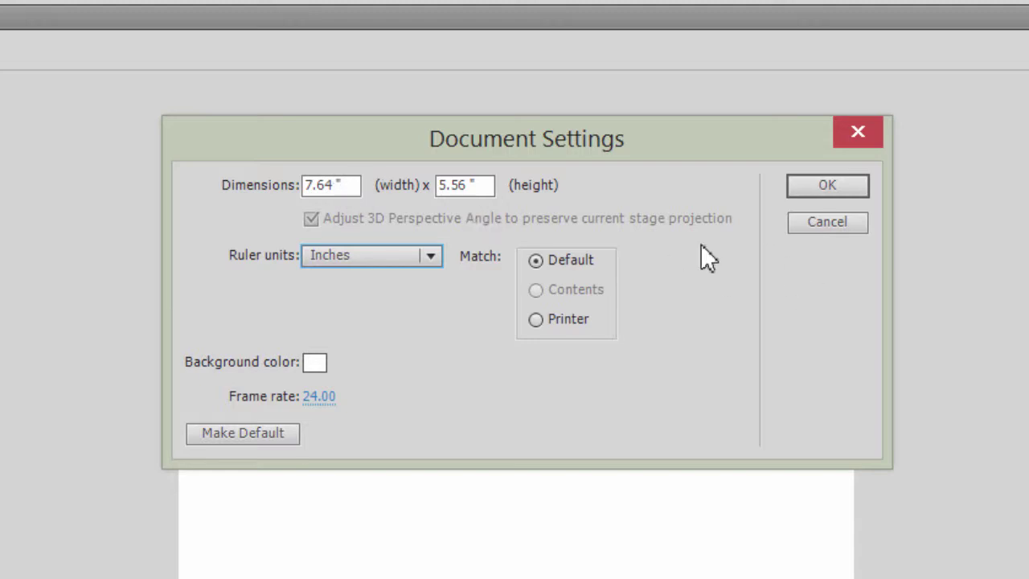
{"action": "left_click", "coordinate": [334, 184]}
{"action": "left_click", "coordinate": [287, 182]}
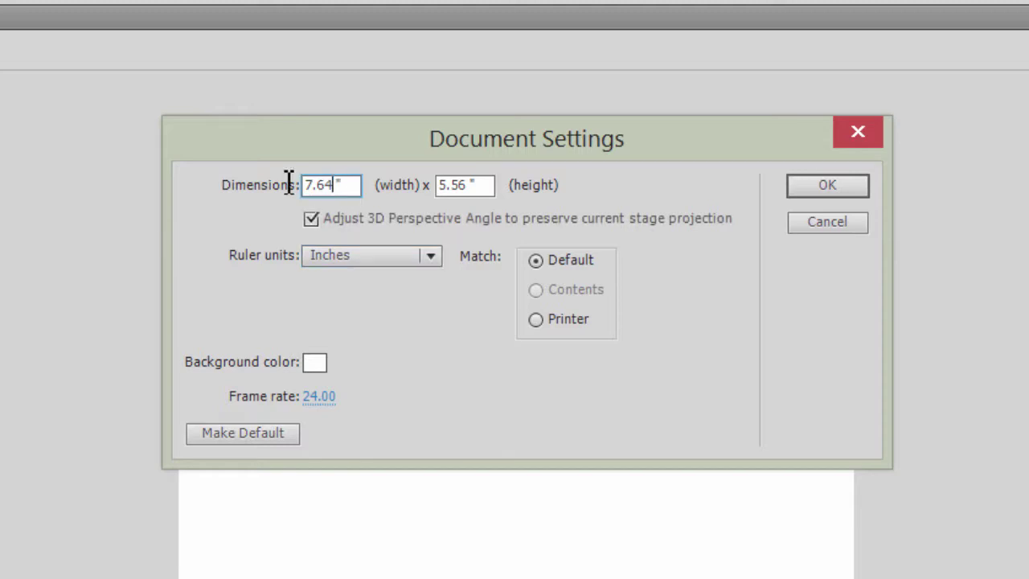
{"action": "type", "text": "11"}
{"action": "left_click", "coordinate": [472, 189]}
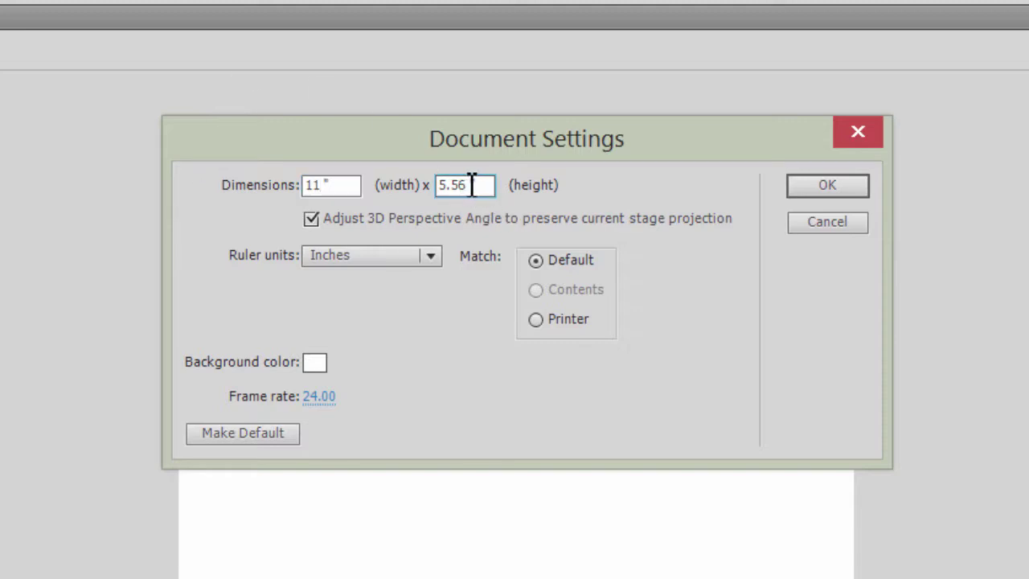
{"action": "left_click_drag", "start_coordinate": [471, 190], "coordinate": [347, 175]}
{"action": "type", "text": "8.5"}
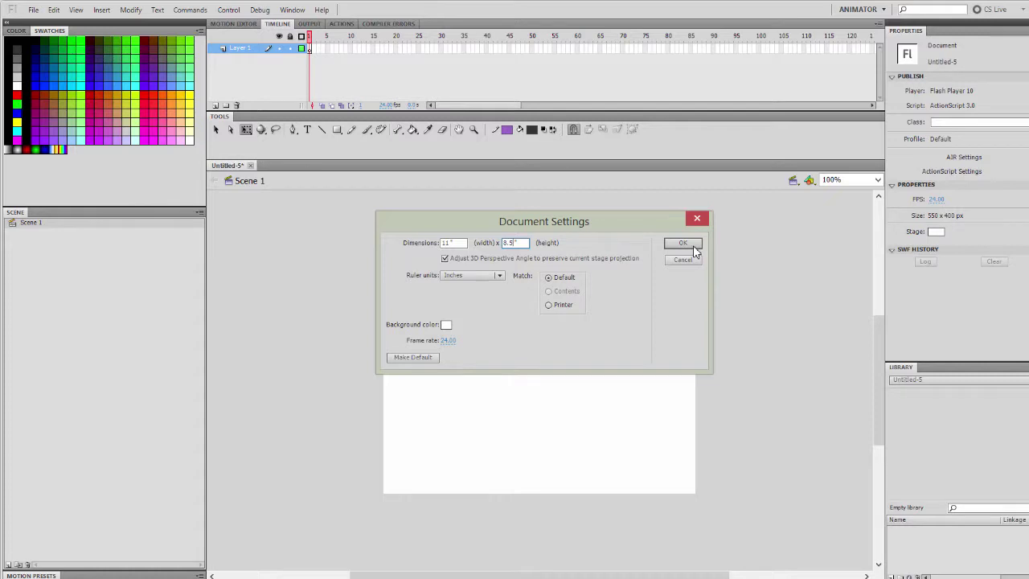
{"action": "left_click", "coordinate": [693, 245]}
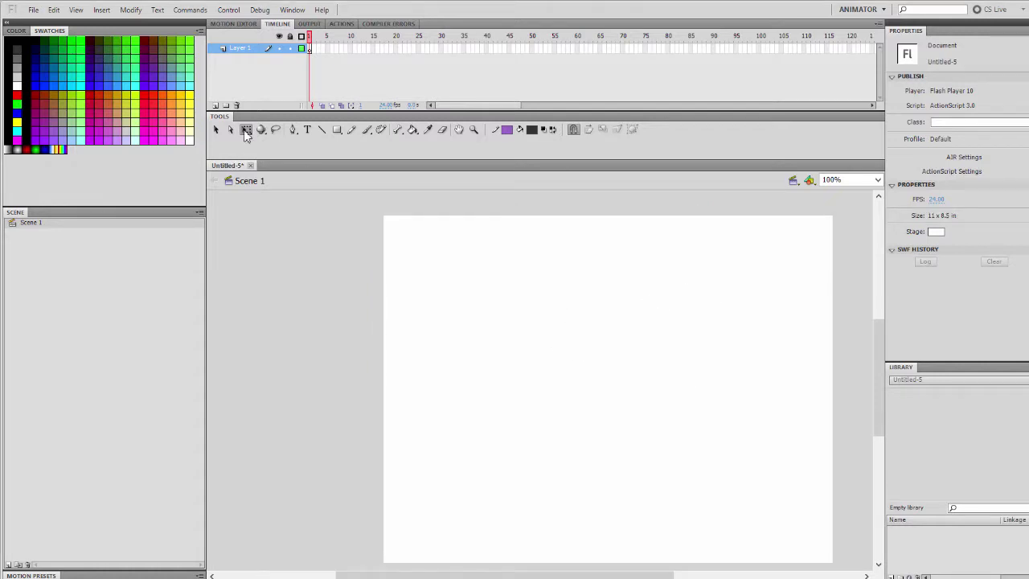
Use File > Import > Import to Stage and pick Aang_Front on the Desktop
{"action": "left_click_drag", "start_coordinate": [439, 575], "coordinate": [476, 575]}
{"action": "left_click_drag", "start_coordinate": [882, 383], "coordinate": [881, 391]}
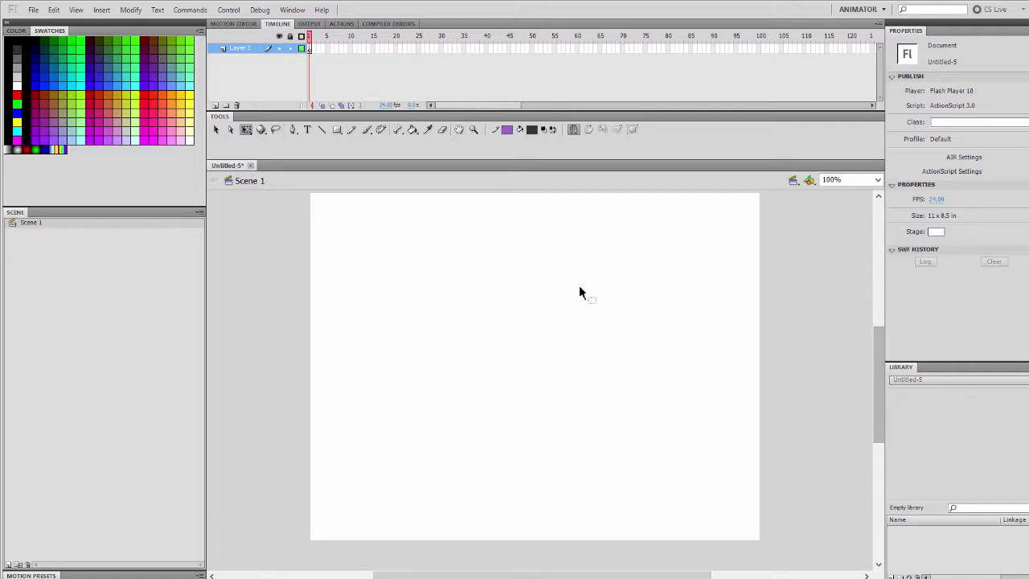
{"action": "left_click", "coordinate": [33, 9]}
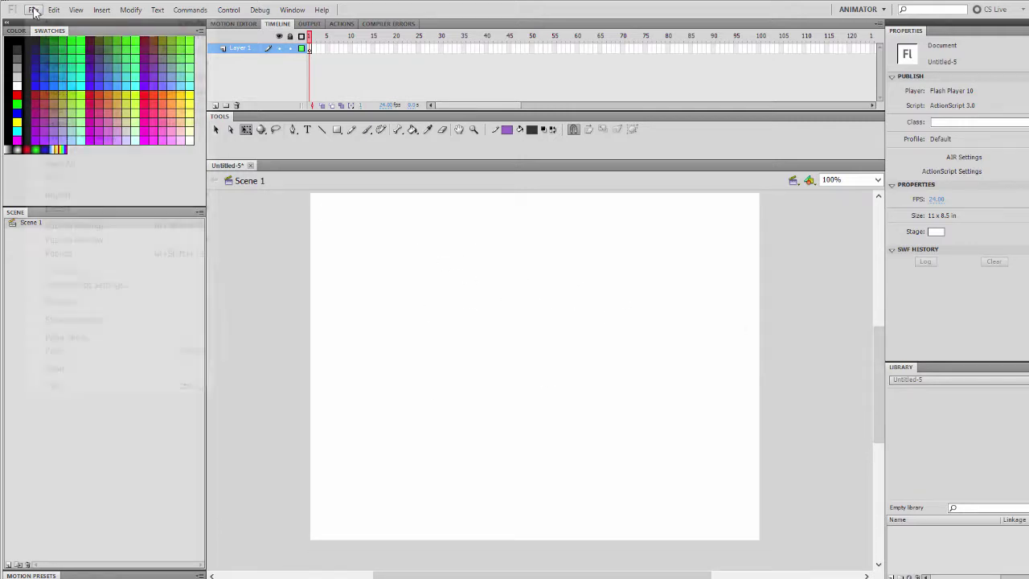
{"action": "mouse_move", "coordinate": [115, 199]}
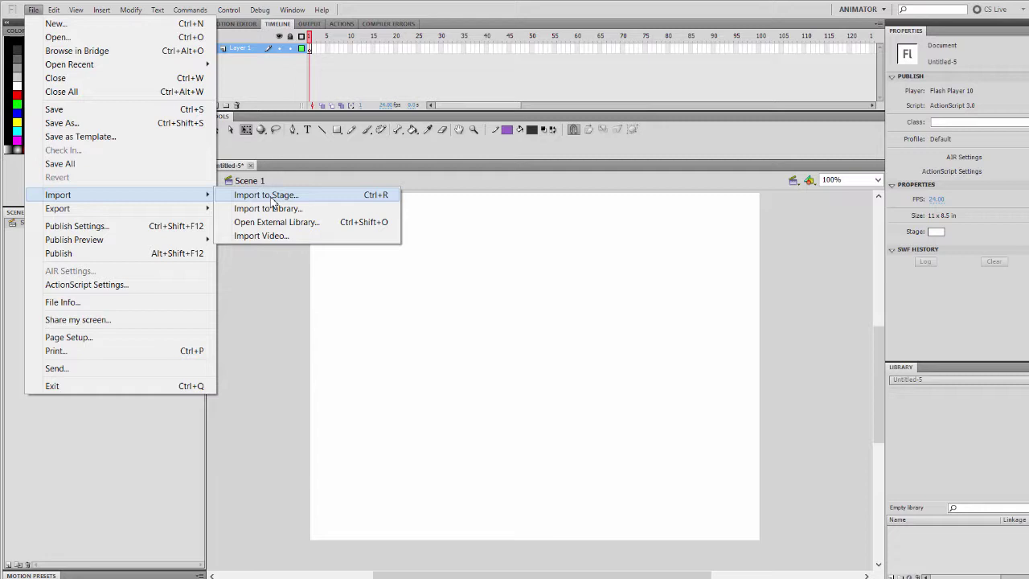
{"action": "left_click", "coordinate": [273, 197]}
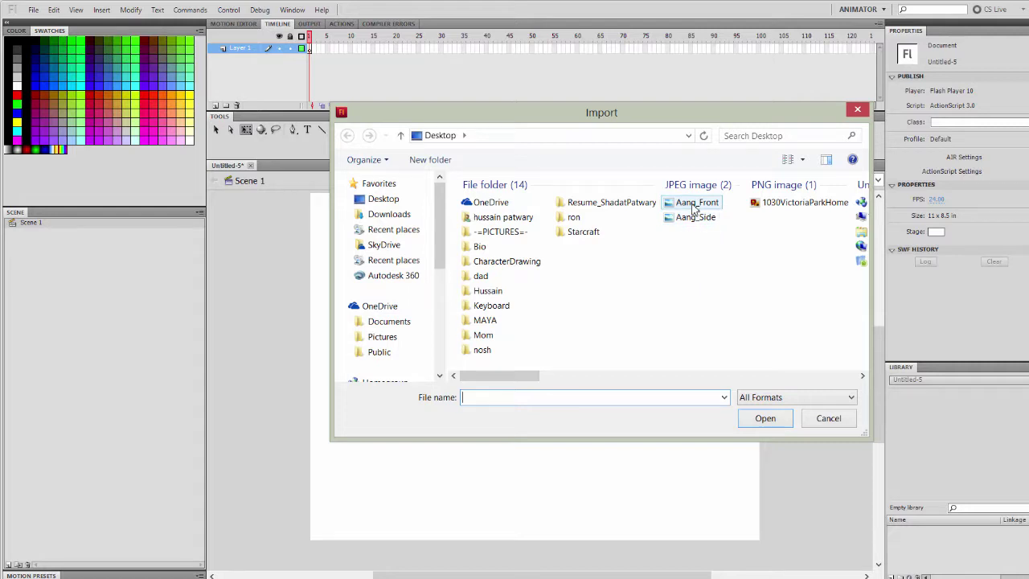
{"action": "left_click", "coordinate": [692, 206]}
Finish importing Aang_Front.jpg and select the bitmap on the stage
{"action": "double_click", "coordinate": [689, 206]}
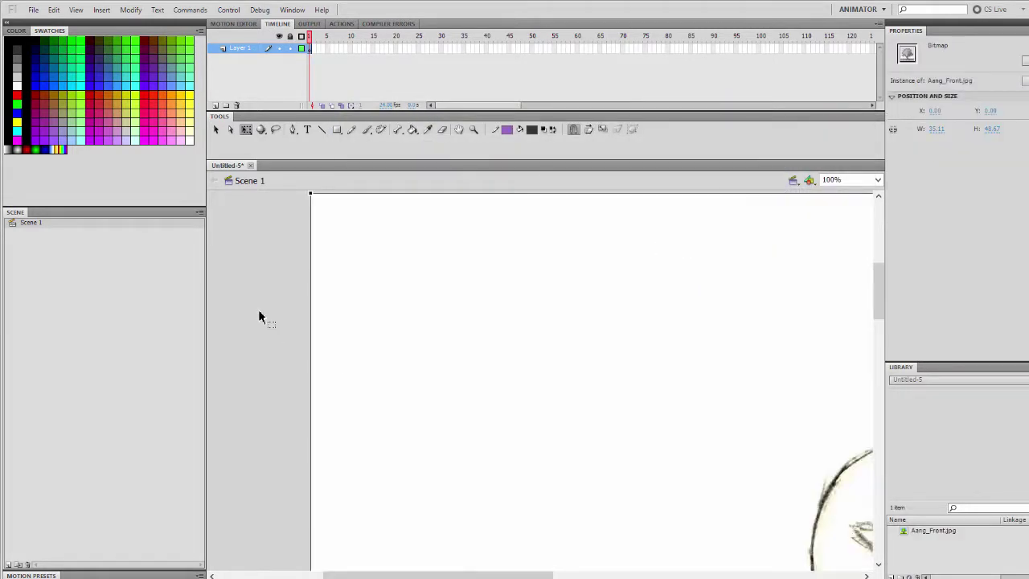
{"action": "mouse_move", "coordinate": [452, 576]}
{"action": "left_mouse_down"}
{"action": "mouse_move", "coordinate": [596, 573]}
{"action": "mouse_move", "coordinate": [494, 569]}
{"action": "left_mouse_up"}
{"action": "scroll", "coordinate": [590, 425], "scroll_direction": "up", "scroll_amount": 5}
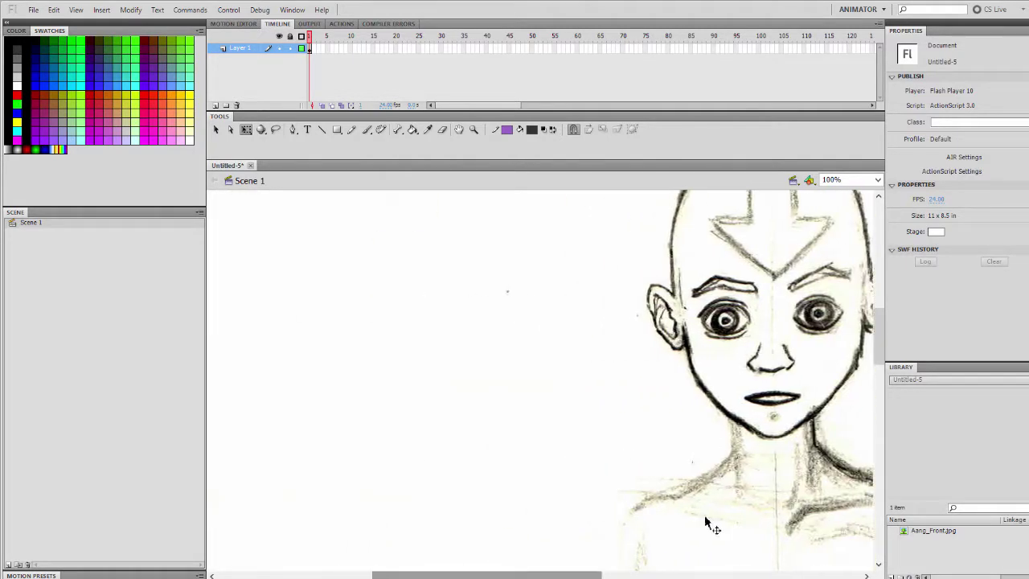
{"action": "scroll", "coordinate": [833, 405], "scroll_direction": "up", "scroll_amount": 4}
{"action": "scroll", "coordinate": [832, 404], "scroll_direction": "up", "scroll_amount": 2}
{"action": "left_click_drag", "start_coordinate": [574, 567], "coordinate": [456, 572]}
{"action": "left_click", "coordinate": [655, 341]}
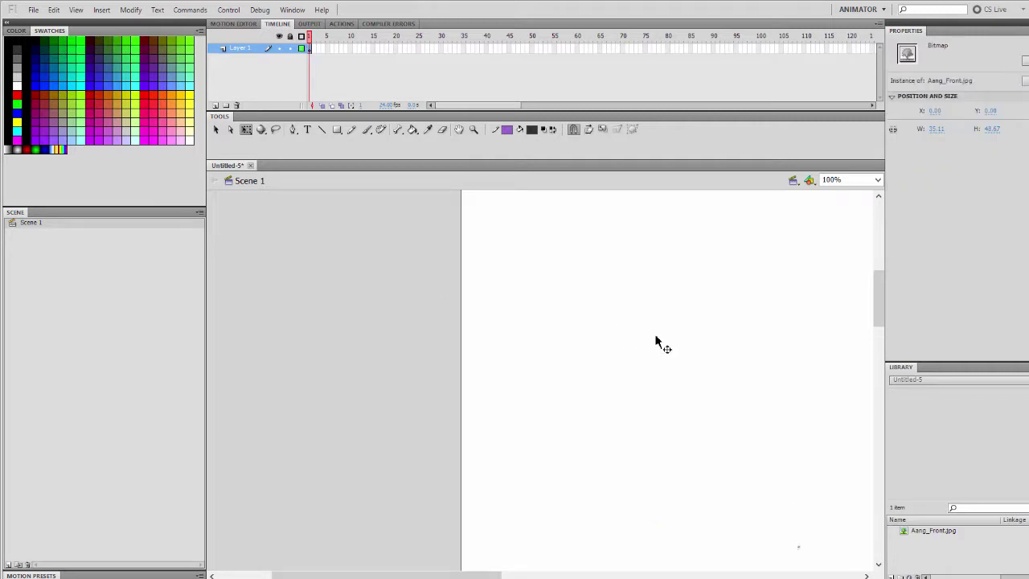
Rescale the sketch from its top-left corner with the Free Transform Tool, then deselect it
{"action": "scroll", "coordinate": [517, 367], "scroll_direction": "up", "scroll_amount": 3}
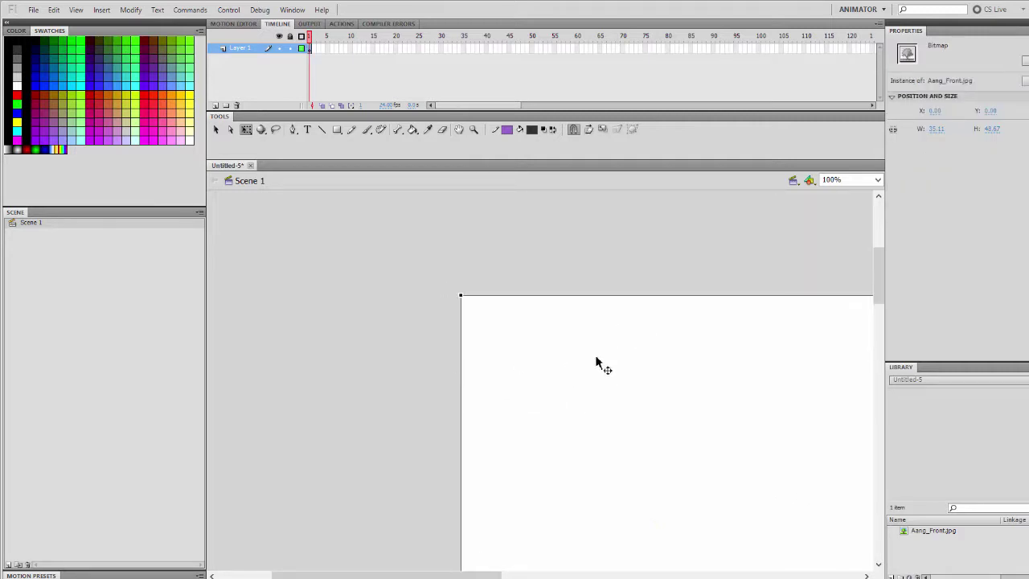
{"action": "scroll", "coordinate": [538, 347], "scroll_direction": "down", "scroll_amount": 2}
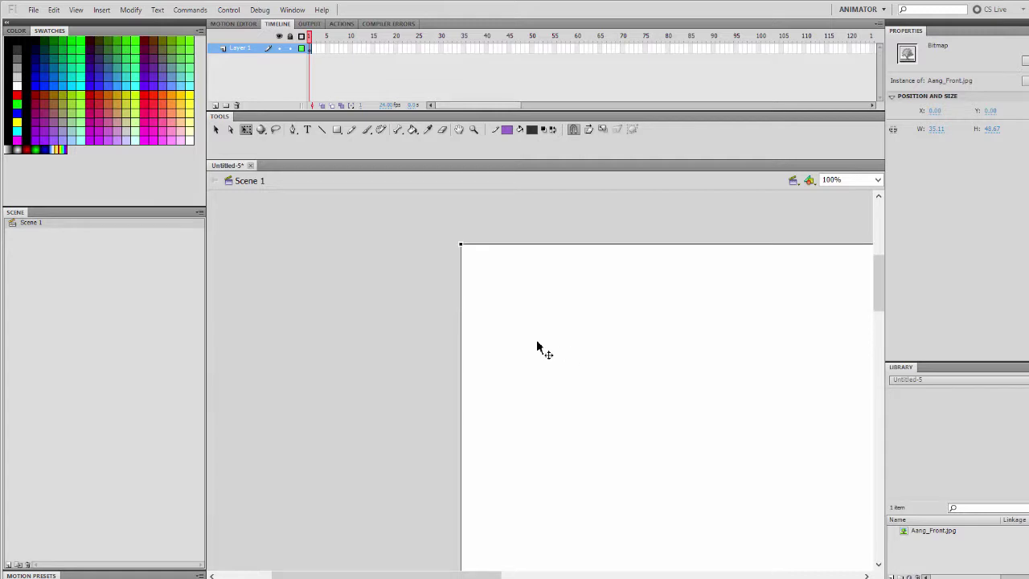
{"action": "left_click", "coordinate": [246, 129]}
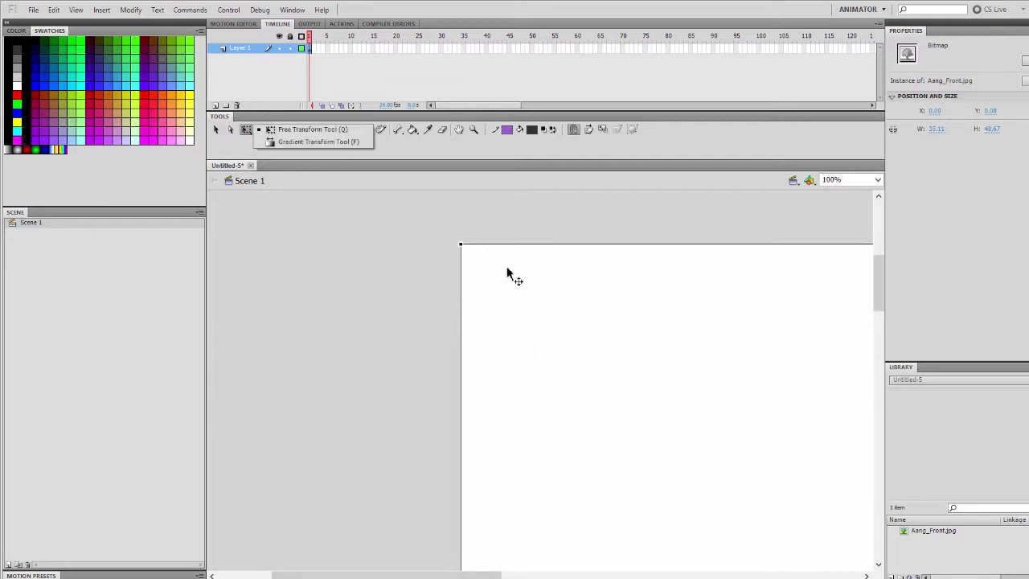
{"action": "left_click", "coordinate": [471, 345]}
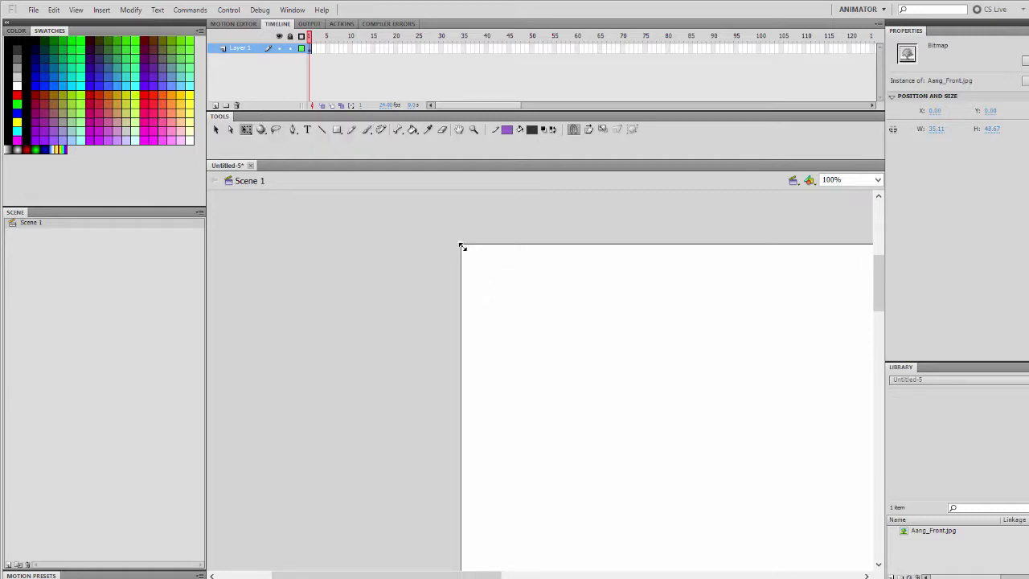
{"action": "left_click_drag", "start_coordinate": [462, 247], "coordinate": [664, 470]}
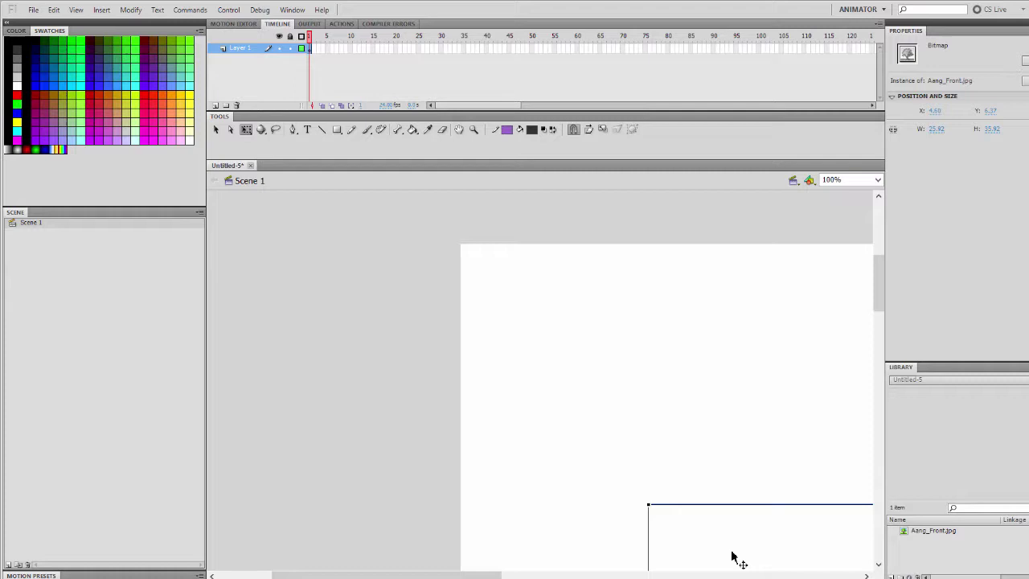
{"action": "left_click_drag", "start_coordinate": [733, 556], "coordinate": [389, 299]}
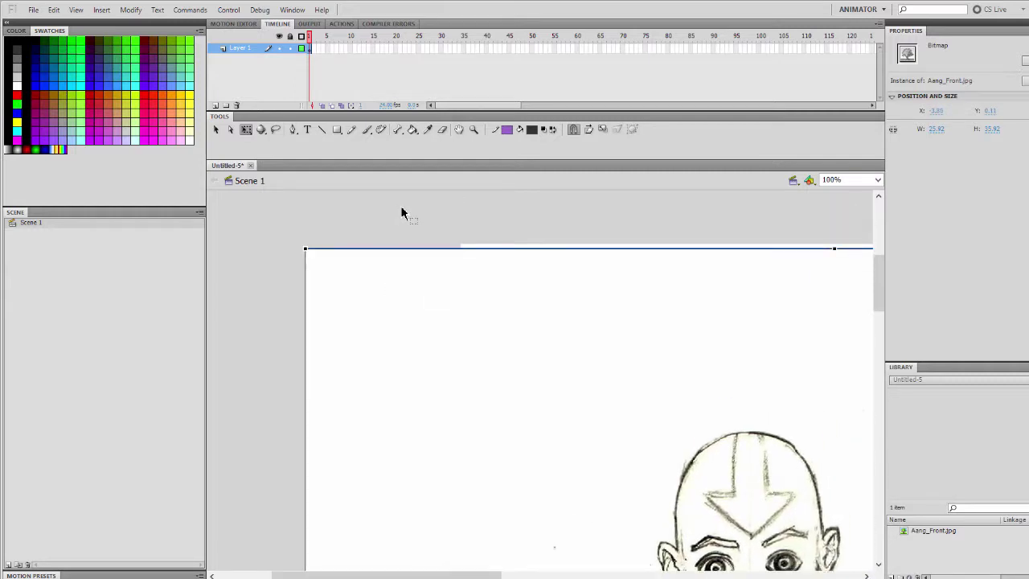
{"action": "left_click", "coordinate": [402, 213]}
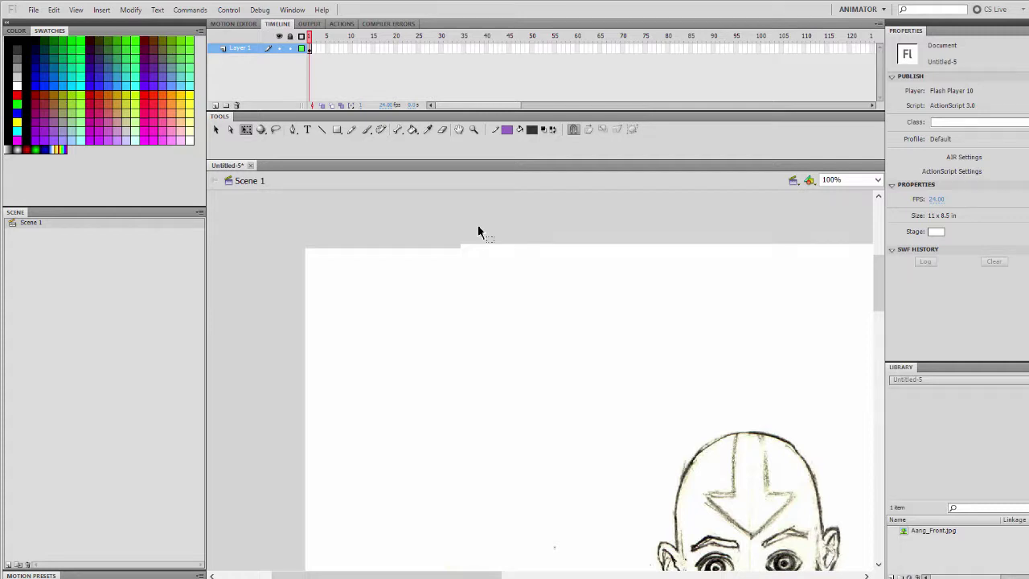
Zoom the stage view out to 20% to see the whole drawing
{"action": "key", "text": "ctrl+2"}
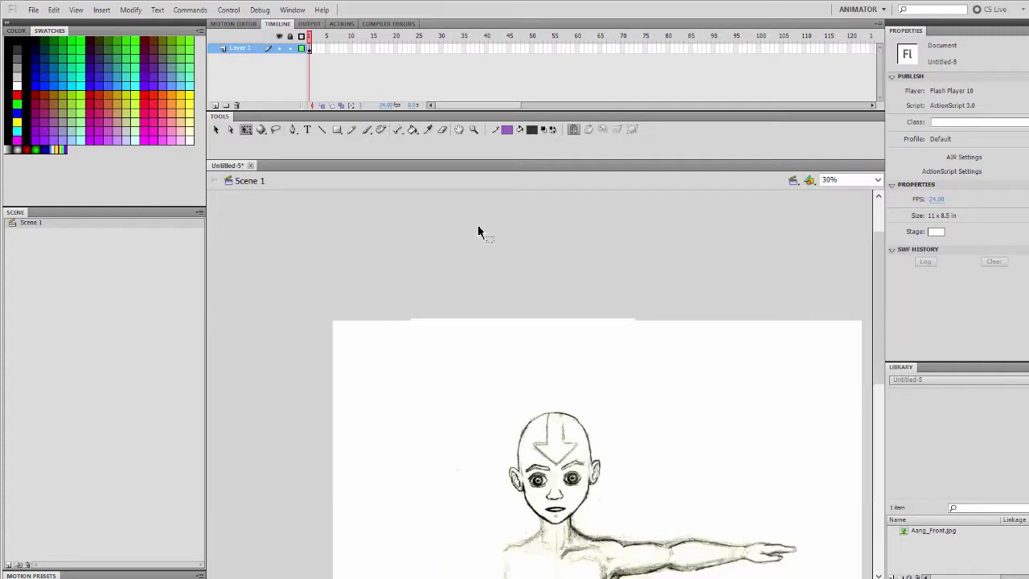
{"action": "left_click", "coordinate": [828, 180]}
{"action": "left_click", "coordinate": [833, 179]}
{"action": "left_click_drag", "start_coordinate": [833, 179], "coordinate": [810, 179]}
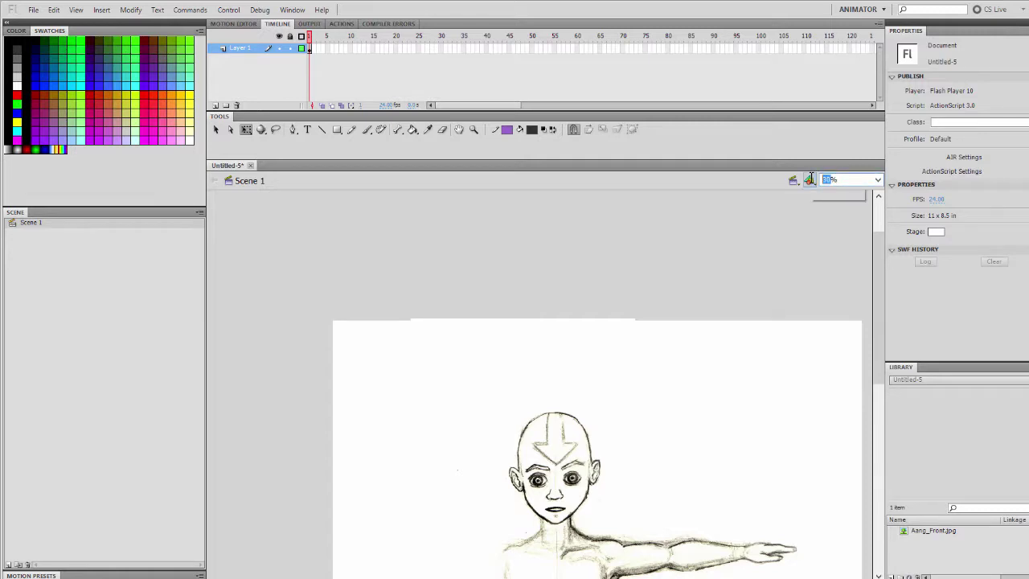
{"action": "type", "text": "2"}
{"action": "key", "text": "Return"}
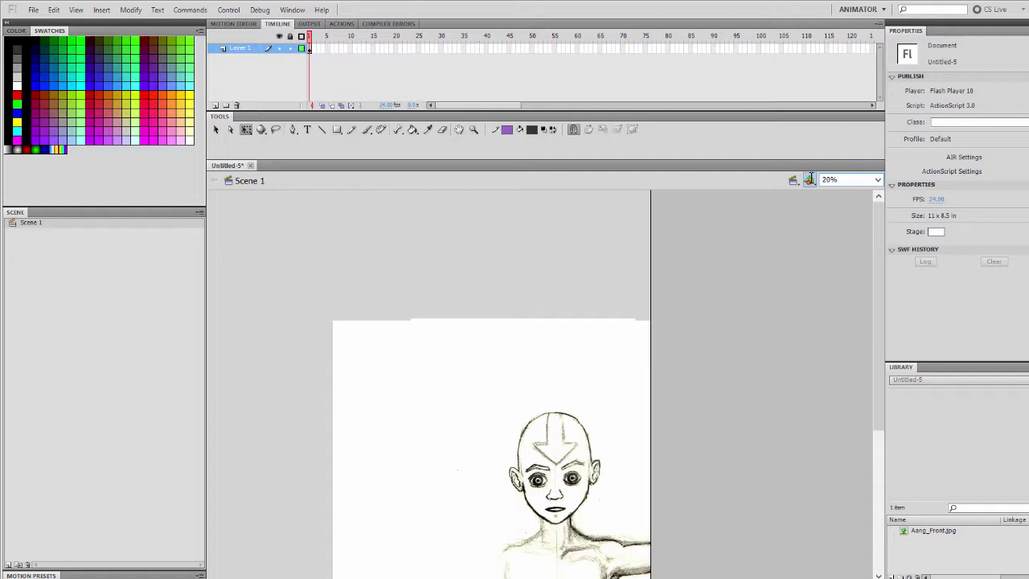
{"action": "scroll", "coordinate": [387, 262], "scroll_direction": "down", "scroll_amount": 3}
Move the sketch to the stage's top-left, enlarge it to about 5.71 x 7.92 in, then zoom to 80%
{"action": "left_click_drag", "start_coordinate": [459, 271], "coordinate": [459, 323]}
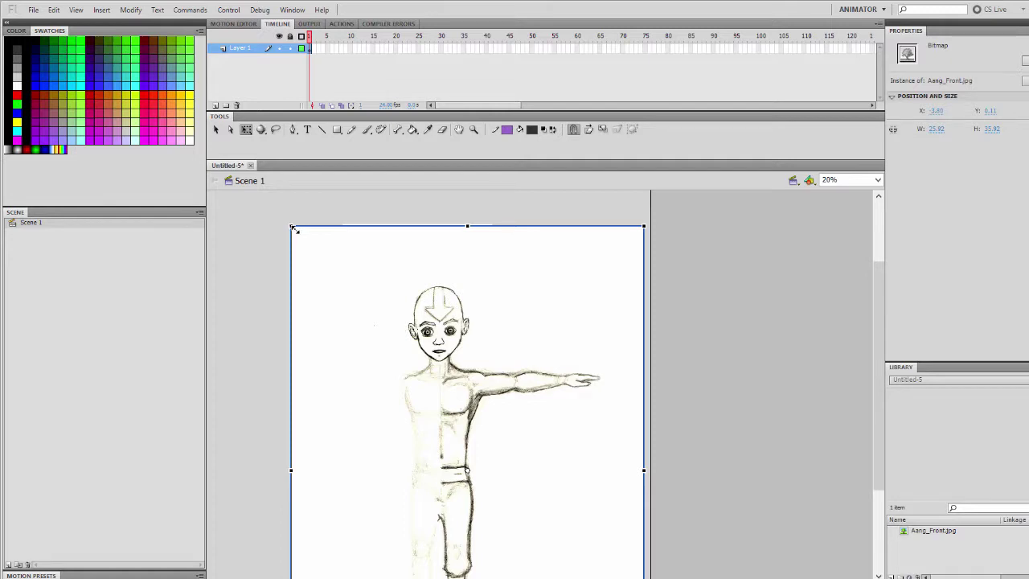
{"action": "left_click_drag", "start_coordinate": [292, 229], "coordinate": [425, 416]}
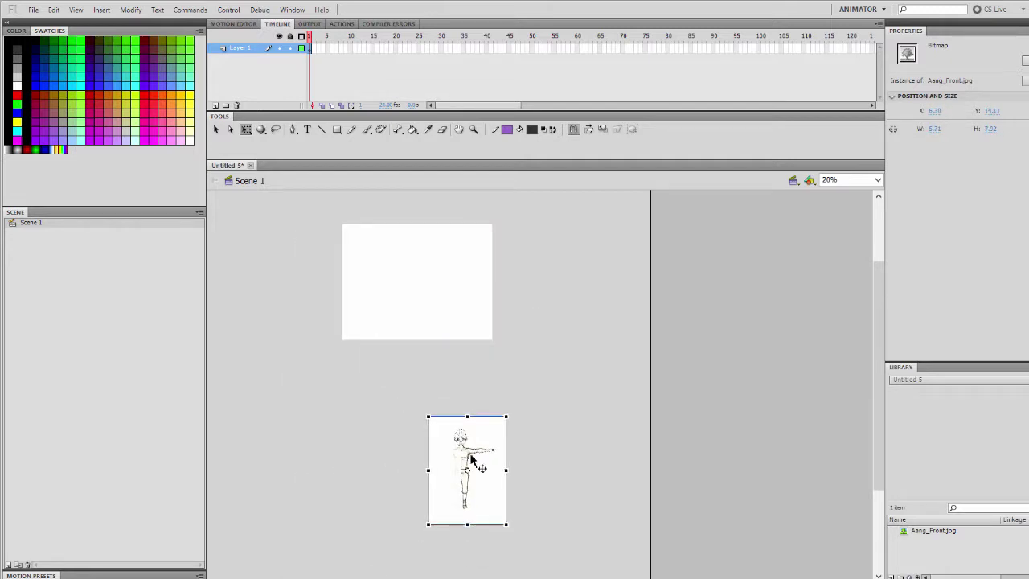
{"action": "left_click_drag", "start_coordinate": [471, 456], "coordinate": [385, 269]}
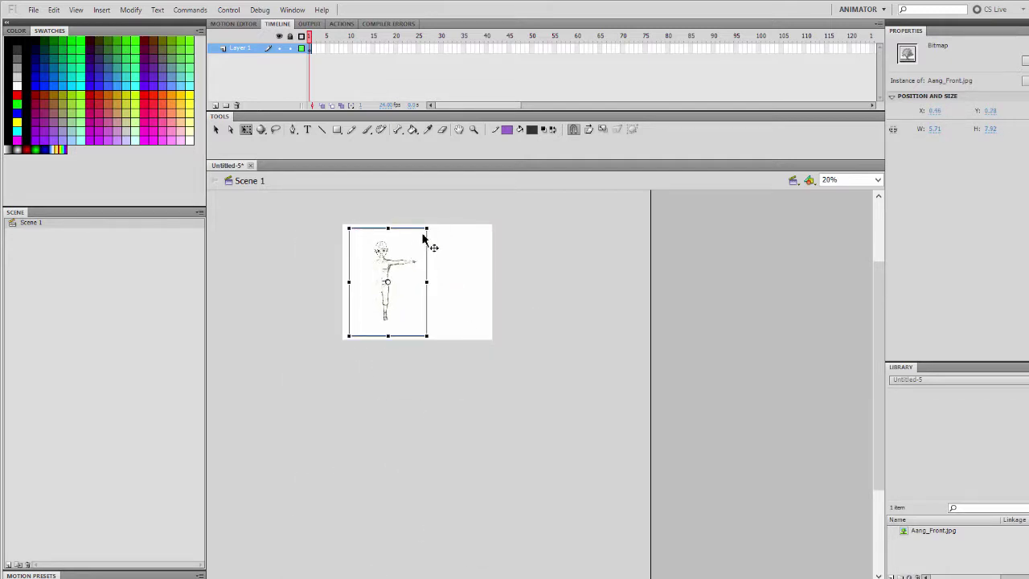
{"action": "left_click_drag", "start_coordinate": [426, 229], "coordinate": [434, 217]}
{"action": "left_click", "coordinate": [315, 265]}
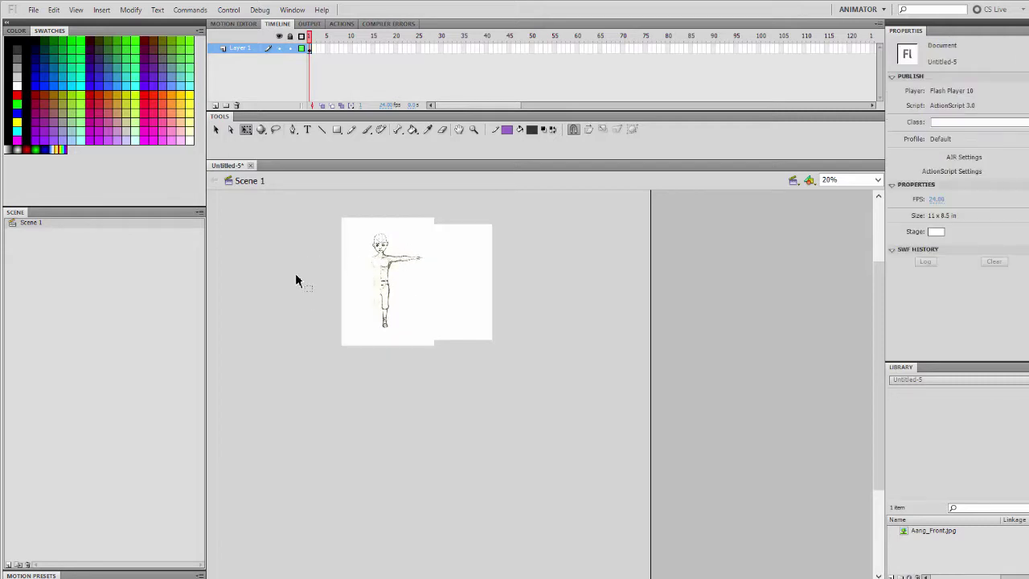
{"action": "key", "text": "ctrl+equal"}
{"action": "key", "text": "ctrl+equal"}
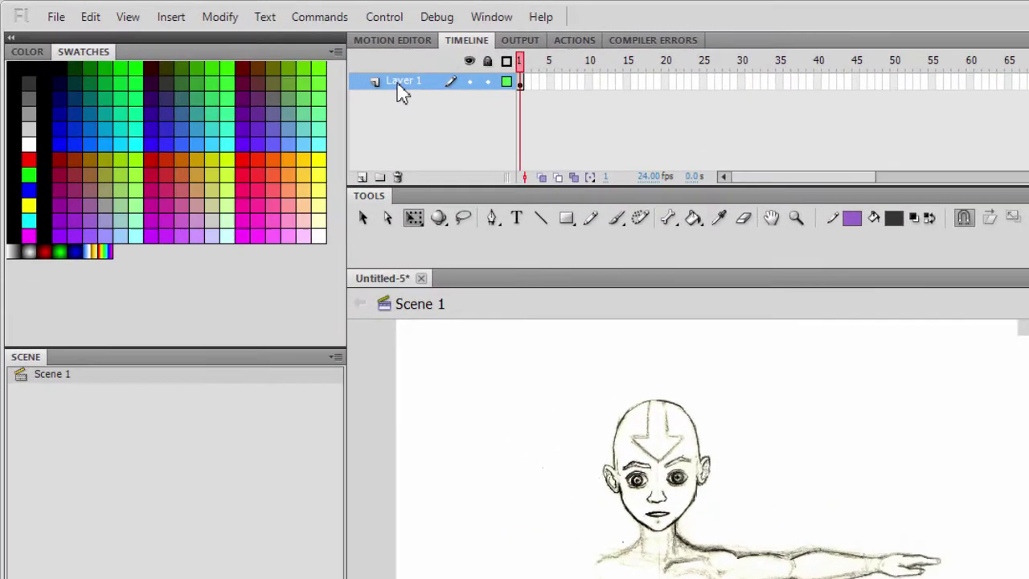
Rename Layer 1 to Reference_Front and lock it
{"action": "double_click", "coordinate": [237, 51]}
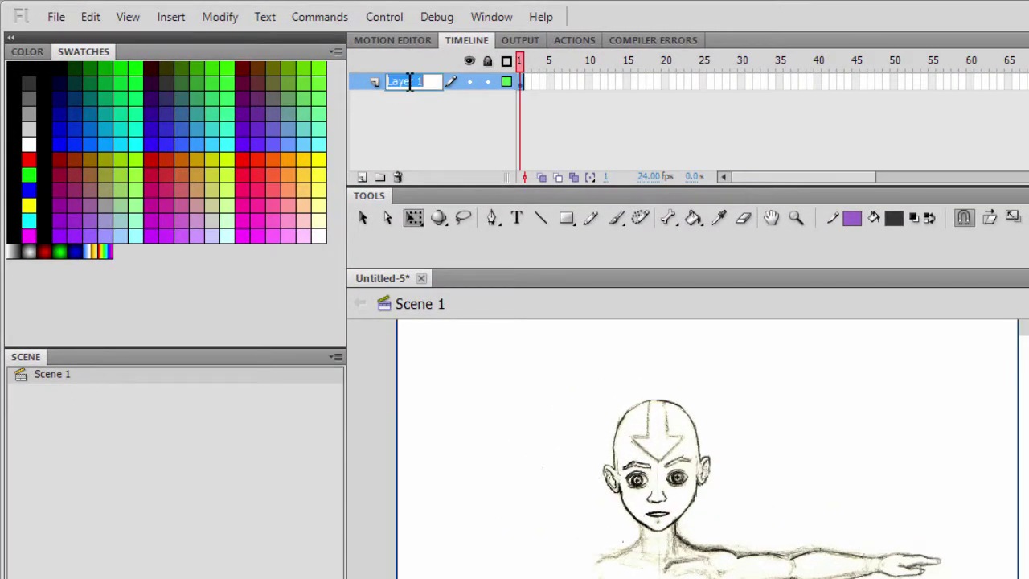
{"action": "type", "text": "Refere"}
{"action": "type", "text": "nce_Fr"}
{"action": "type", "text": "ont"}
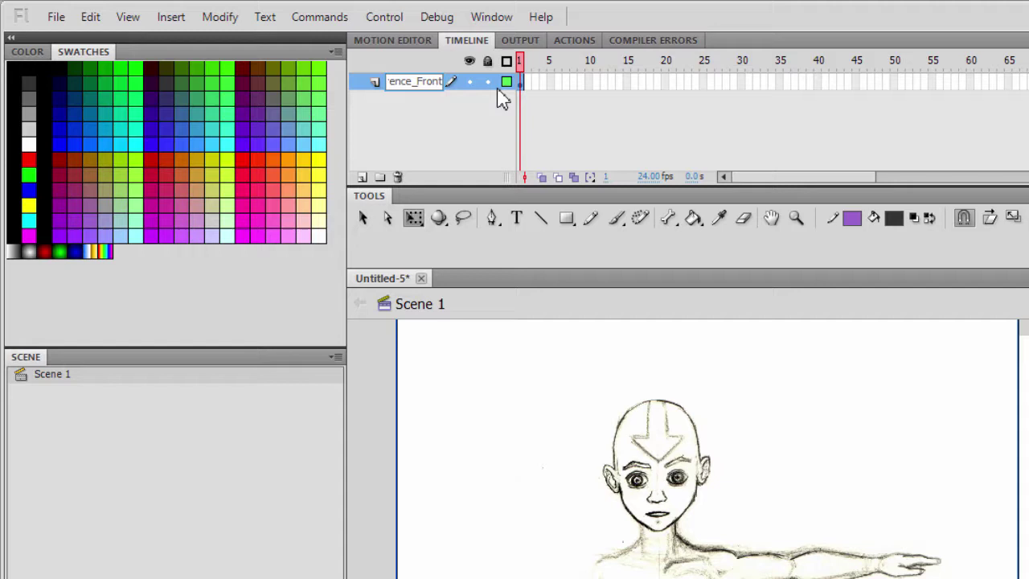
{"action": "left_click", "coordinate": [487, 81]}
{"action": "left_click_drag", "start_coordinate": [583, 505], "coordinate": [1025, 575]}
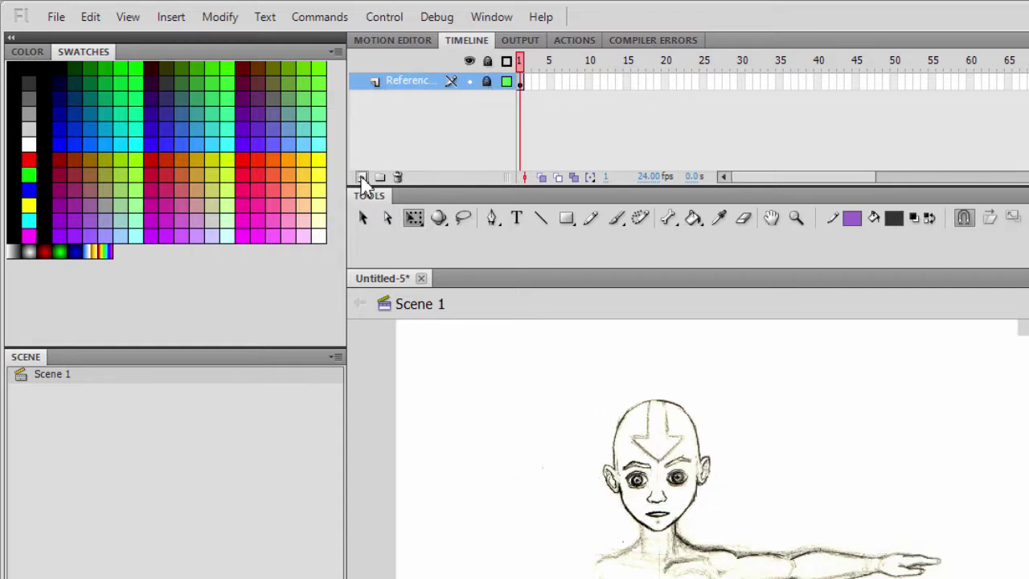
Add a new layer above the reference and name it Aang_Front
{"action": "left_click", "coordinate": [363, 178]}
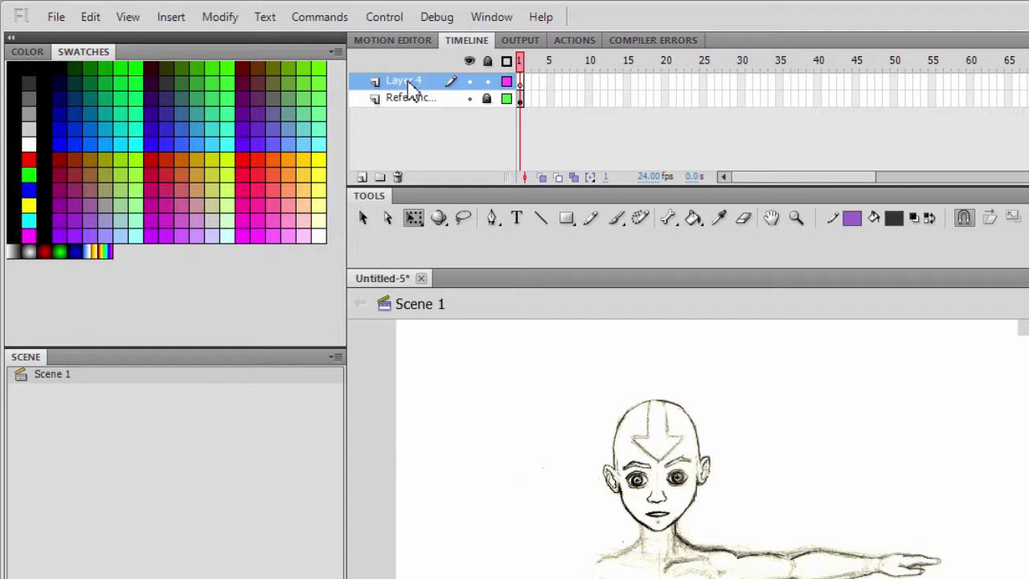
{"action": "double_click", "coordinate": [406, 83]}
{"action": "type", "text": "Aan"}
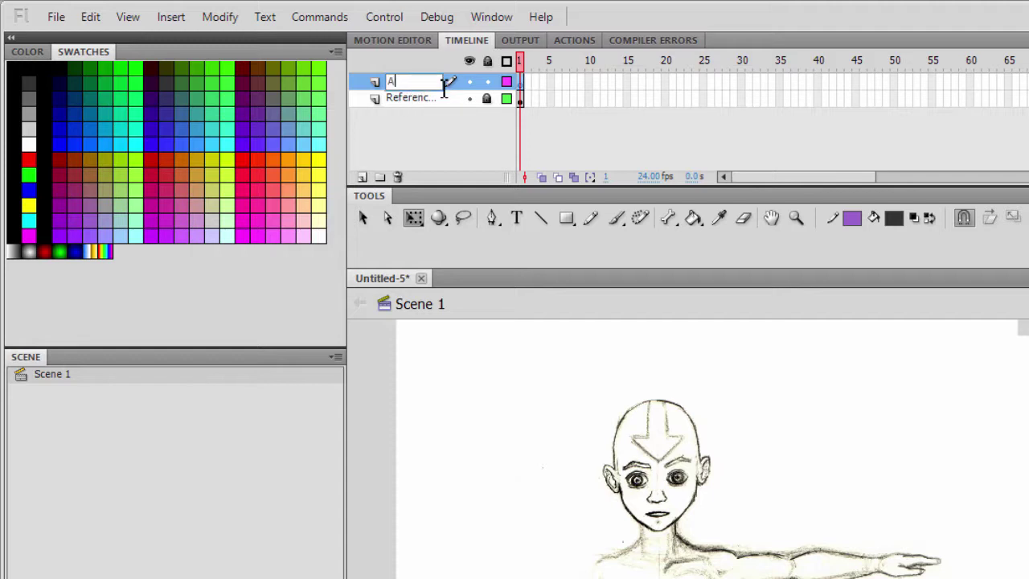
{"action": "type", "text": "g_Front"}
{"action": "key", "text": "Return"}
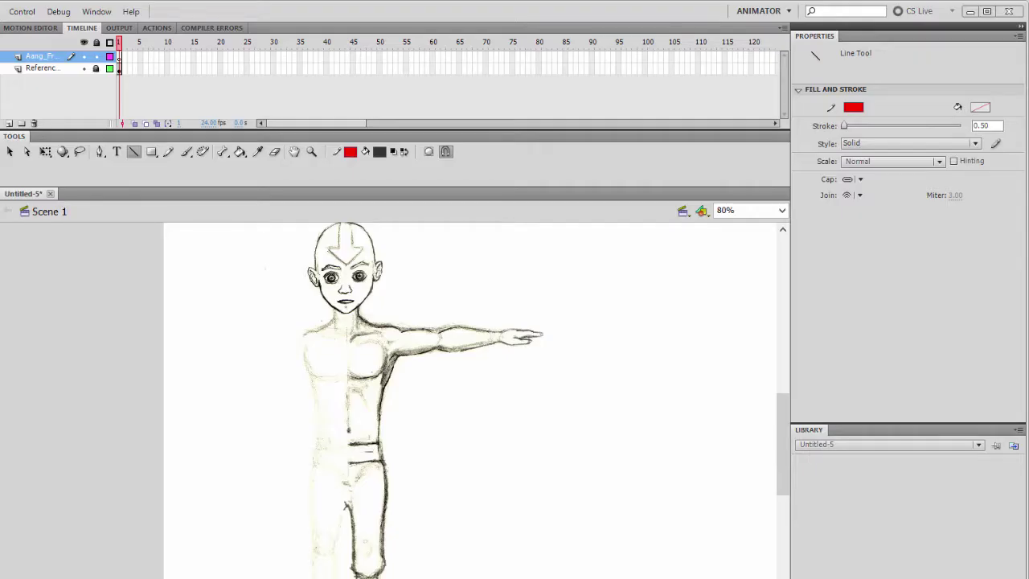
{"action": "scroll", "coordinate": [778, 448], "scroll_direction": "up", "scroll_amount": 1}
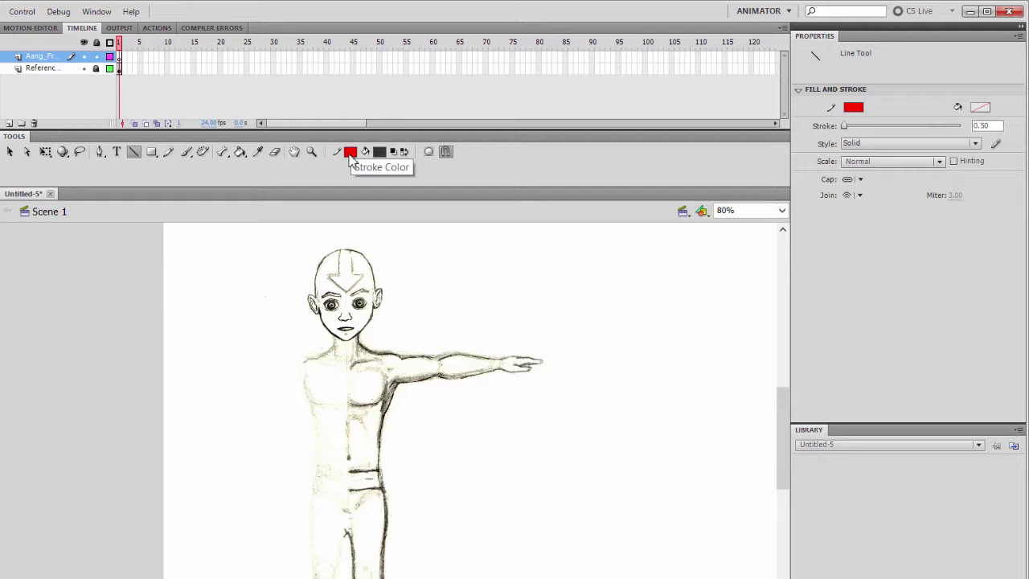
{"action": "left_click", "coordinate": [351, 156]}
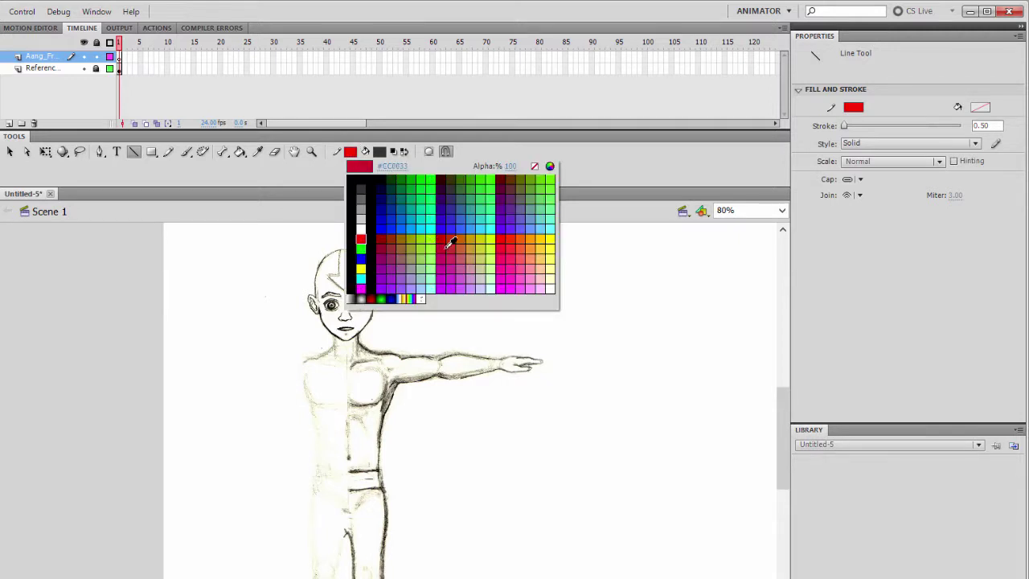
{"action": "left_click", "coordinate": [482, 410]}
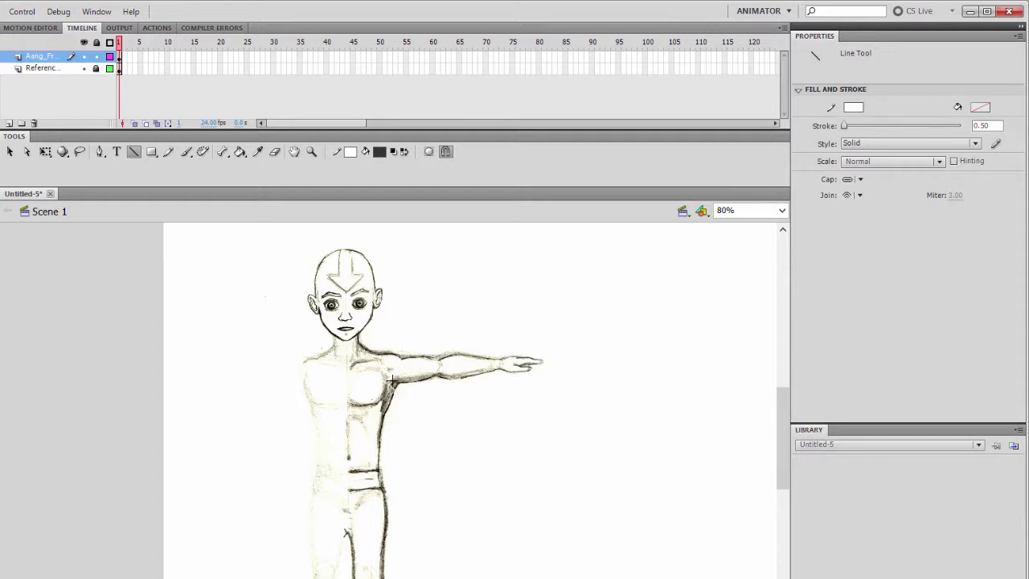
{"action": "left_click", "coordinate": [350, 152]}
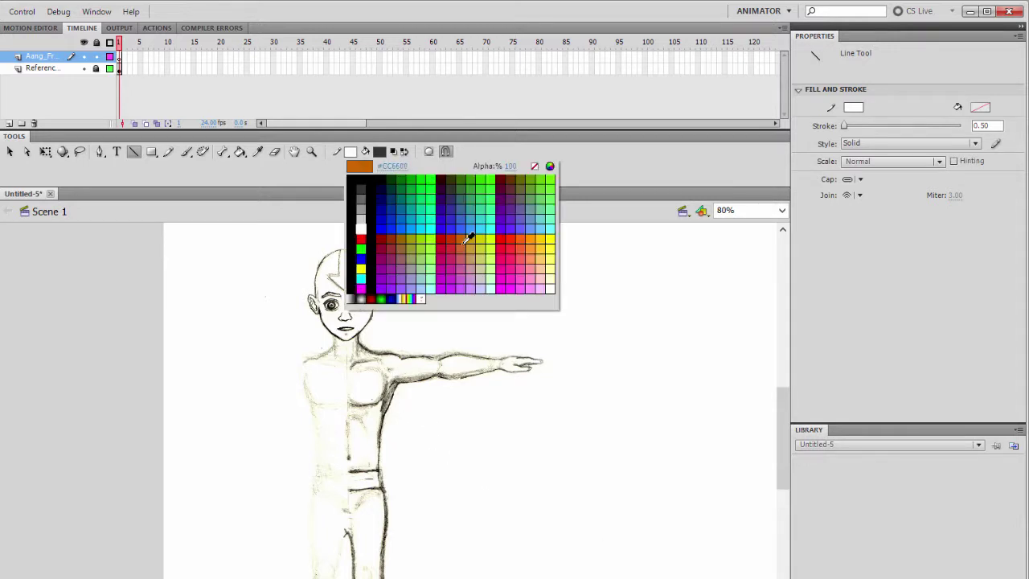
{"action": "left_click", "coordinate": [504, 233]}
{"action": "left_click_drag", "start_coordinate": [325, 366], "coordinate": [453, 501]}
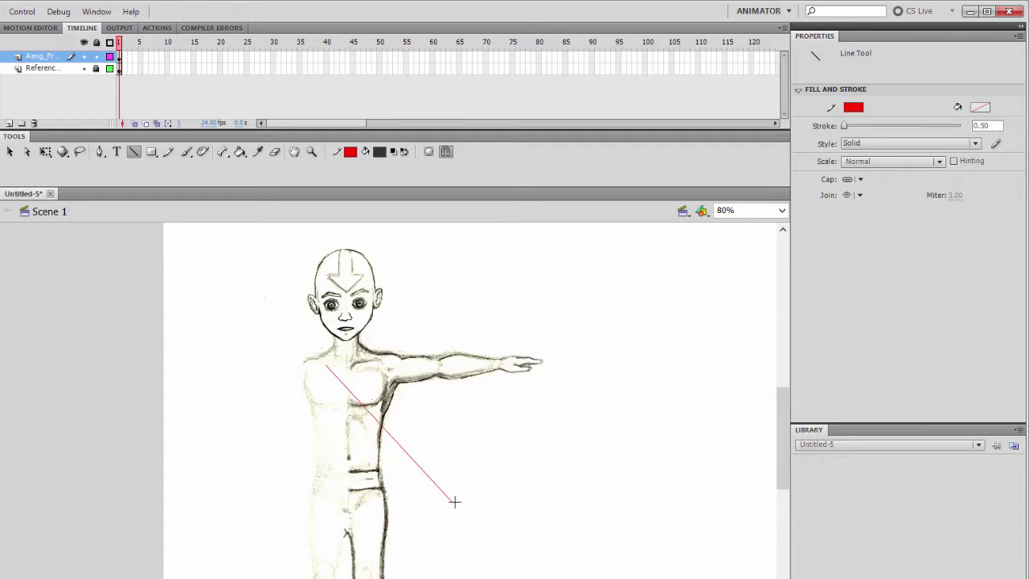
{"action": "key", "text": "ctrl+z"}
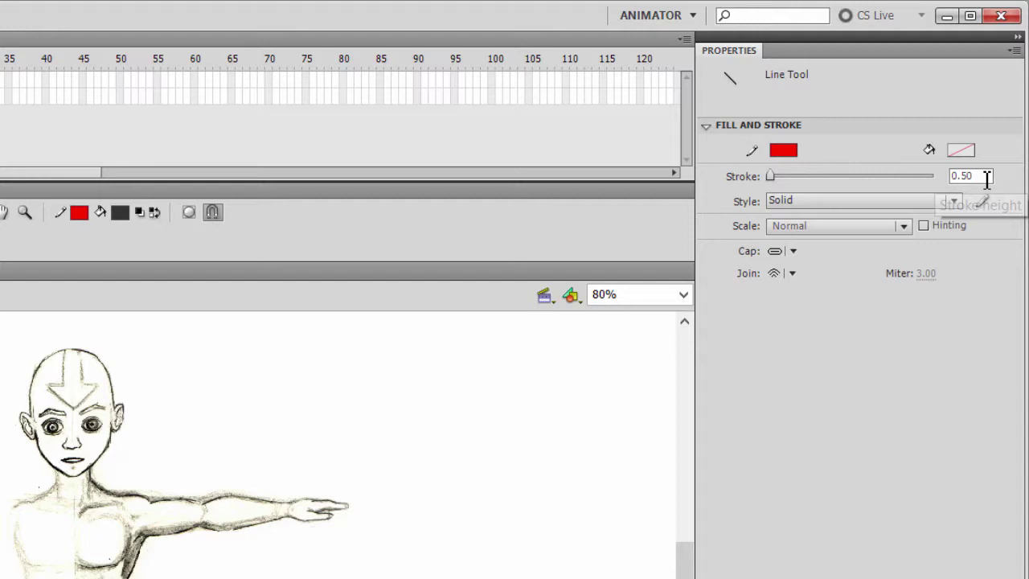
{"action": "left_click", "coordinate": [982, 175]}
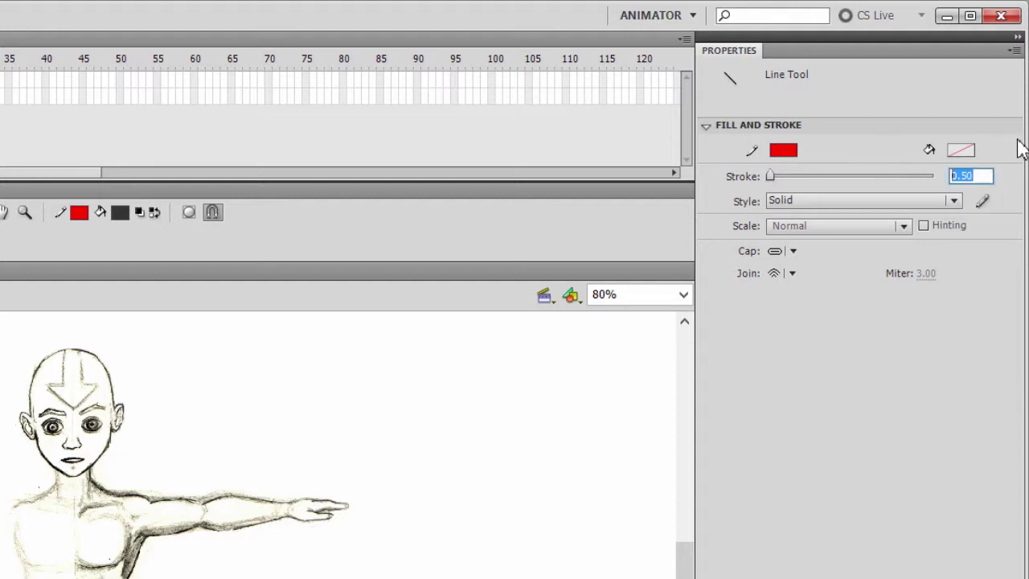
{"action": "type", "text": "0.5"}
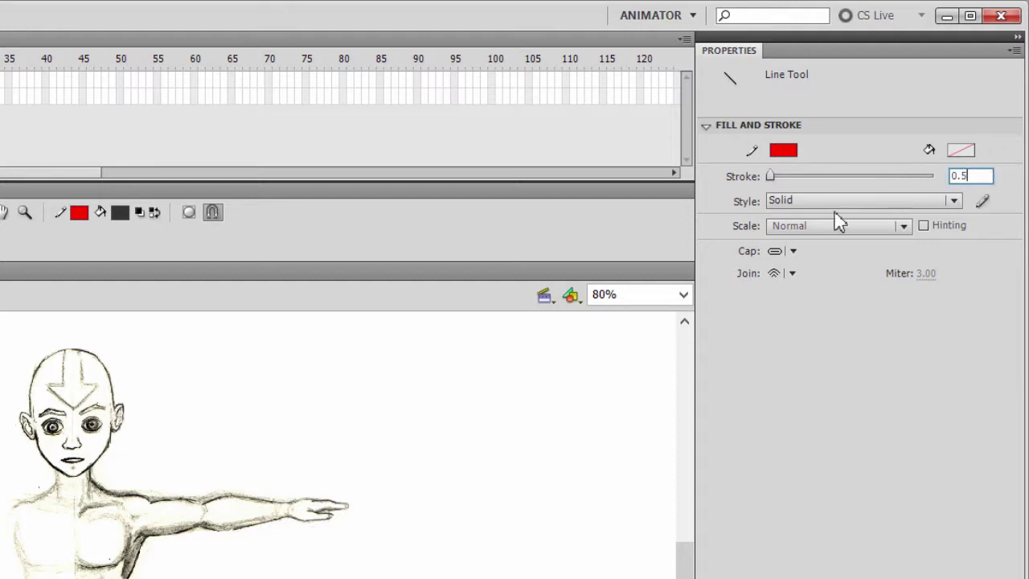
{"action": "key", "text": "Return"}
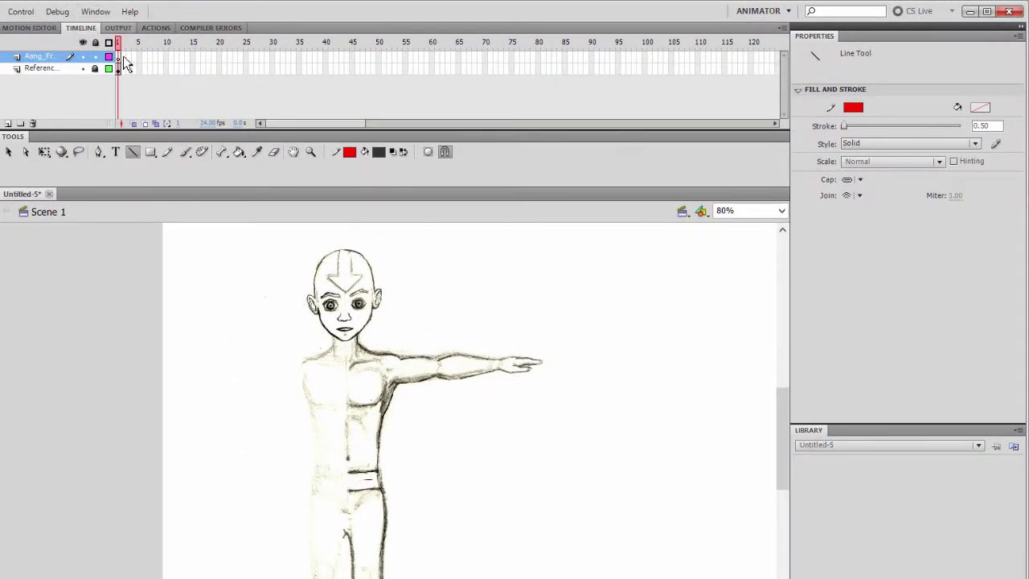
Make Aang_Front the active layer above the locked Reference_Front layer
{"action": "left_click", "coordinate": [117, 58]}
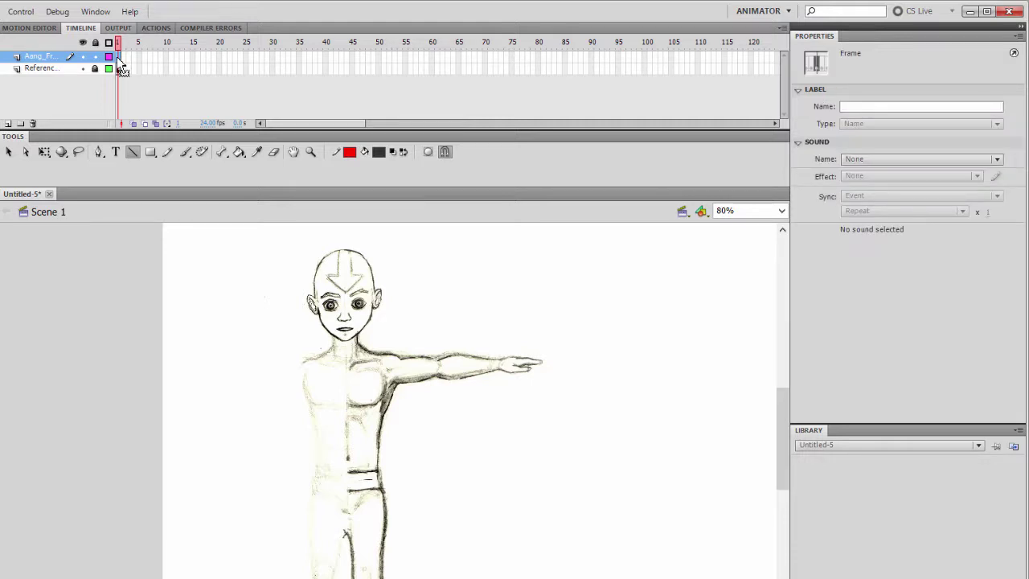
{"action": "double_click", "coordinate": [51, 58]}
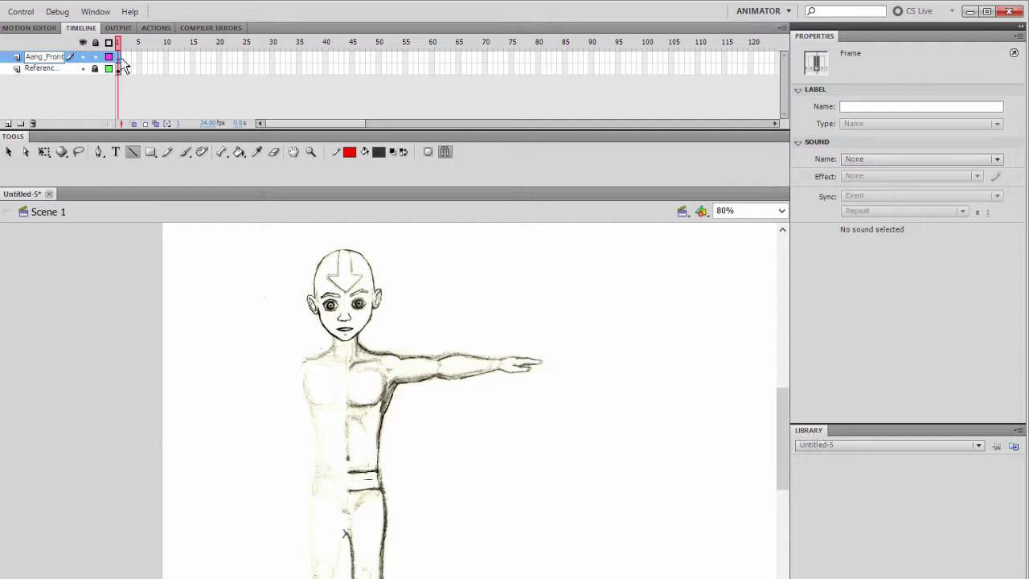
{"action": "key", "text": "Return"}
{"action": "left_click", "coordinate": [40, 69]}
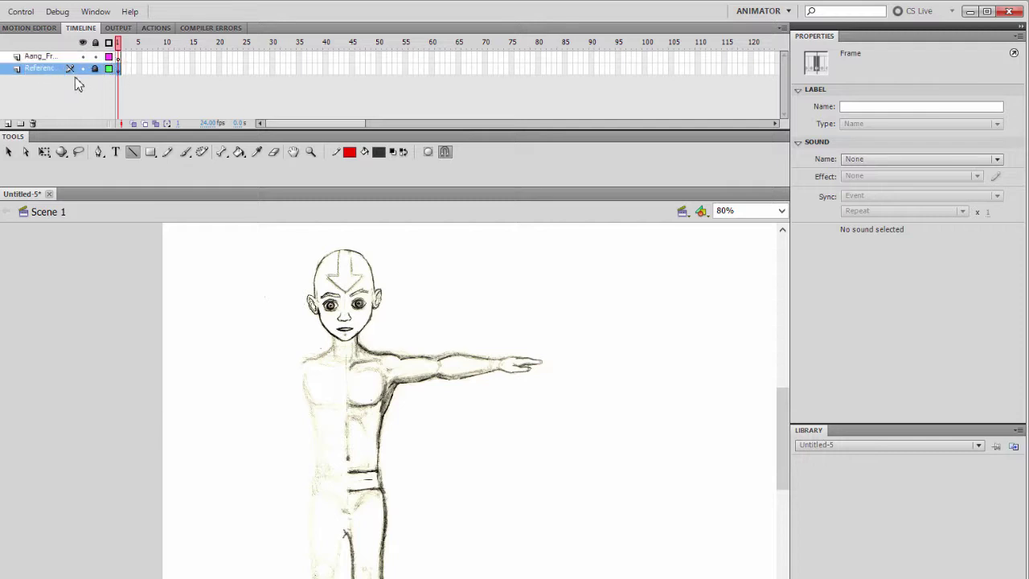
{"action": "left_click", "coordinate": [119, 57]}
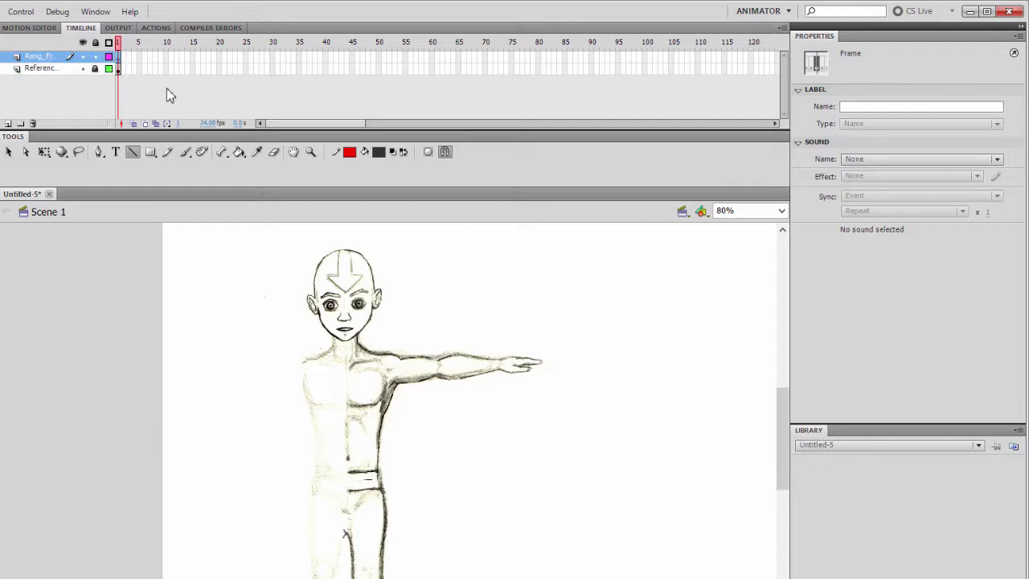
Pick the Line tool and zoom in to 320% on Aang's head
{"action": "left_click", "coordinate": [132, 153]}
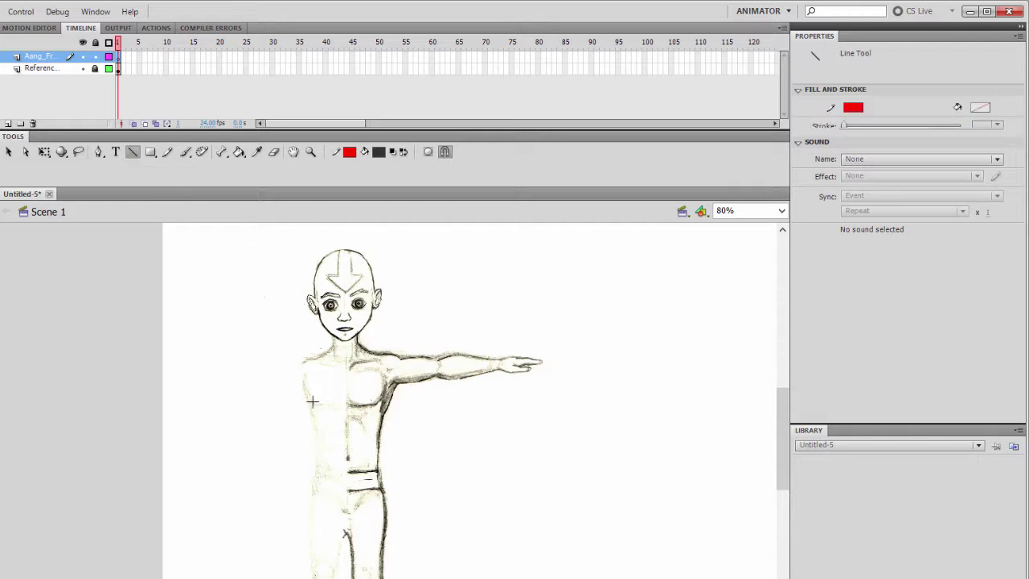
{"action": "key", "text": "ctrl+="}
{"action": "key", "text": "ctrl+="}
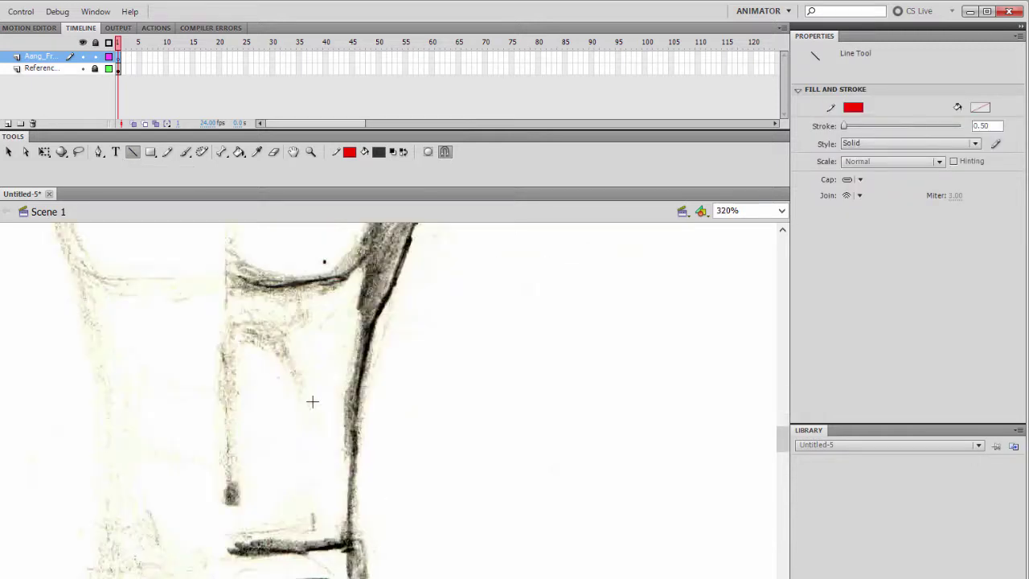
{"action": "key", "text": "ctrl+minus"}
{"action": "scroll", "coordinate": [313, 401], "scroll_direction": "up", "scroll_amount": 3}
{"action": "scroll", "coordinate": [312, 401], "scroll_direction": "up", "scroll_amount": 5}
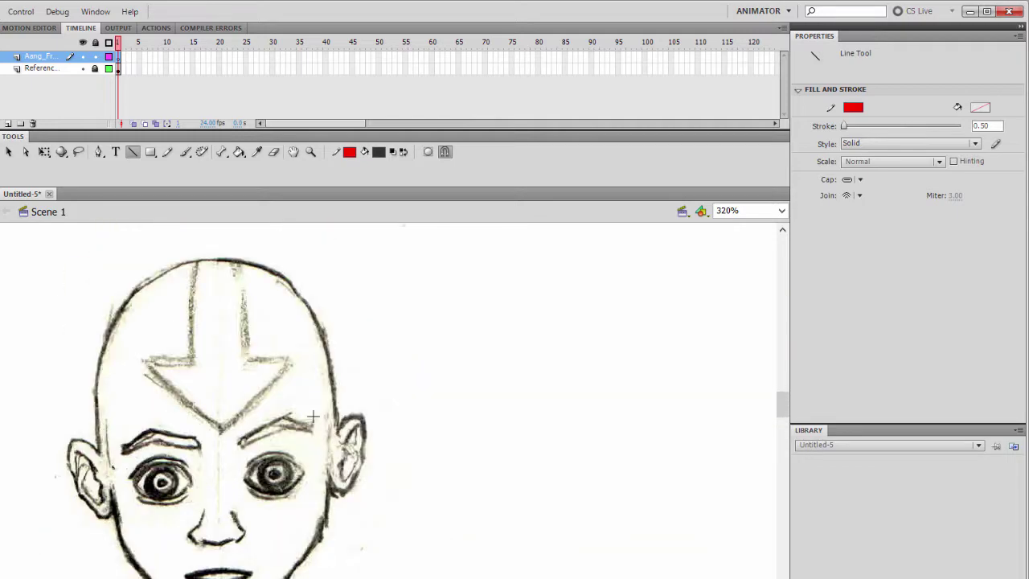
Draw a first red test line beside the sketch with the Line tool
{"action": "key", "text": "v"}
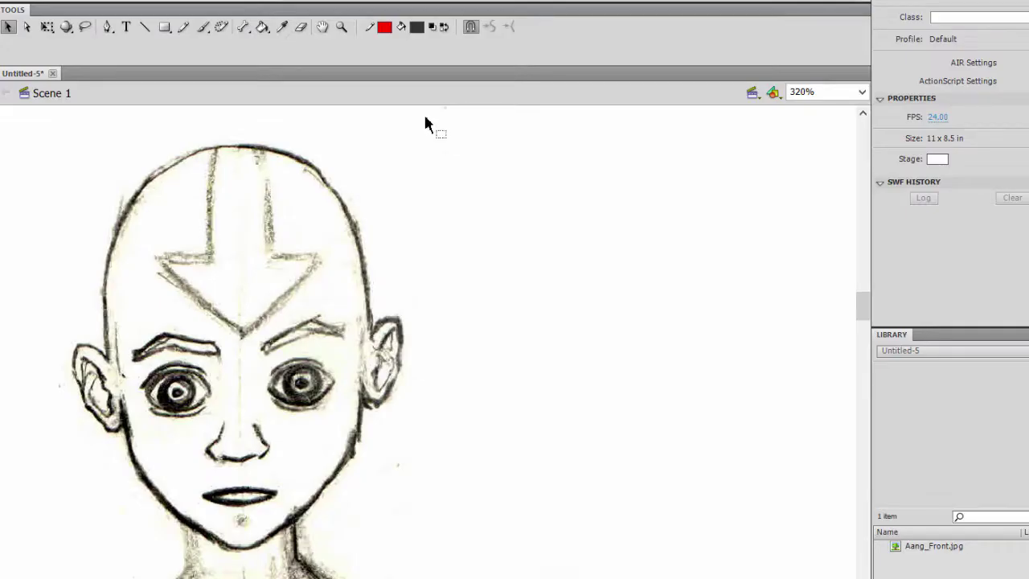
{"action": "left_click", "coordinate": [145, 26]}
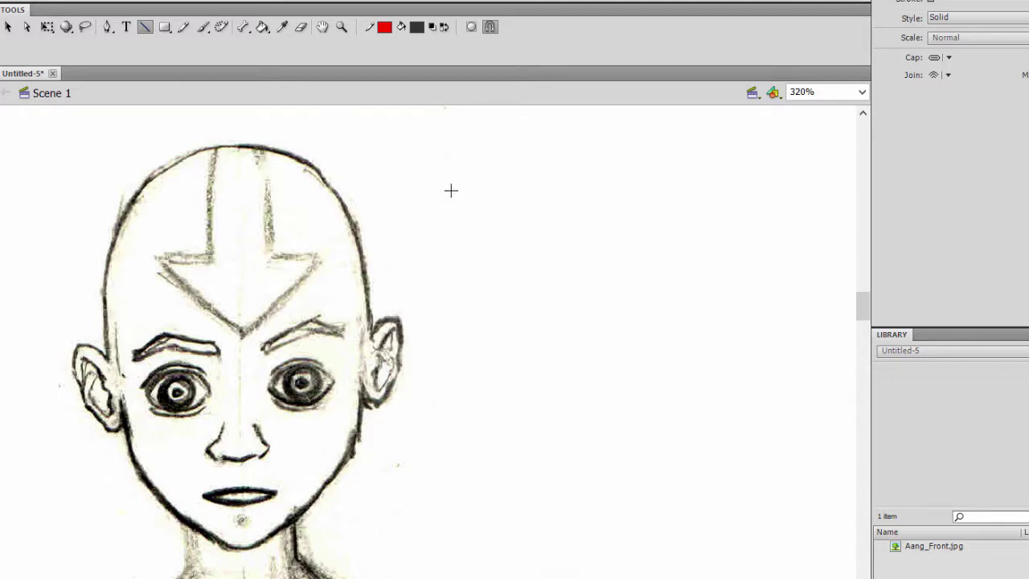
{"action": "scroll", "coordinate": [448, 192], "scroll_direction": "down", "scroll_amount": 15}
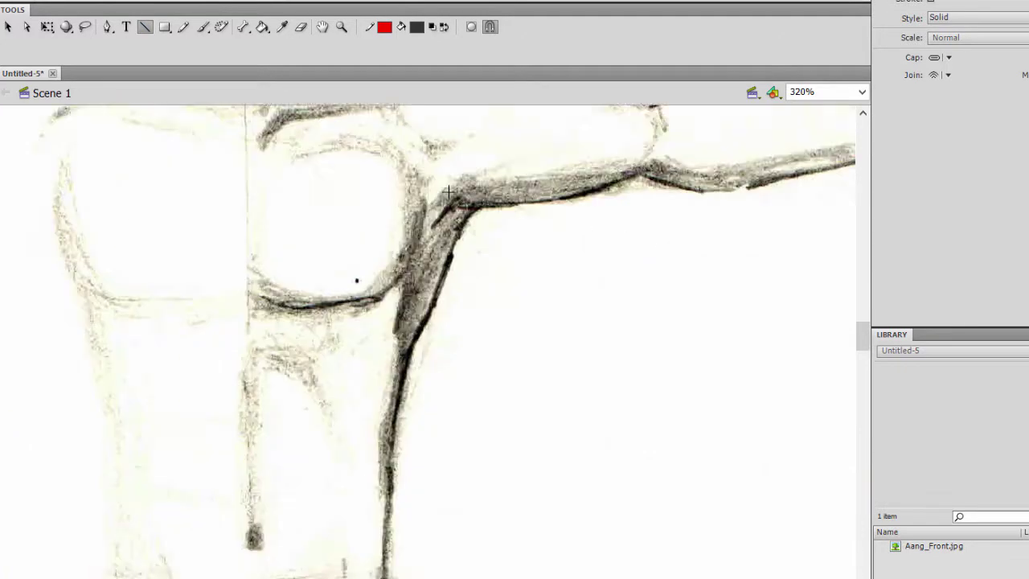
{"action": "scroll", "coordinate": [446, 319], "scroll_direction": "up", "scroll_amount": 15}
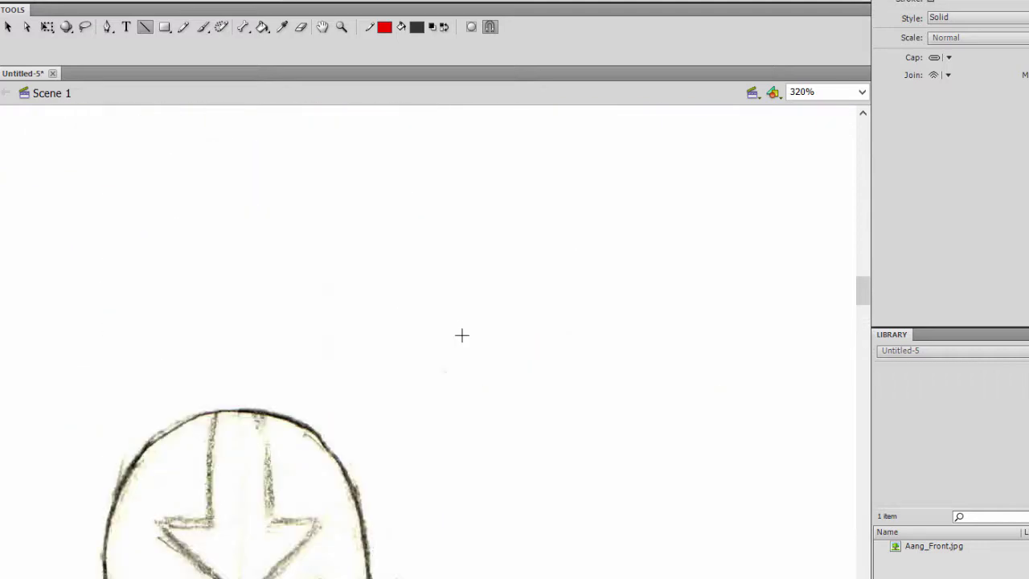
{"action": "scroll", "coordinate": [473, 237], "scroll_direction": "up", "scroll_amount": 2}
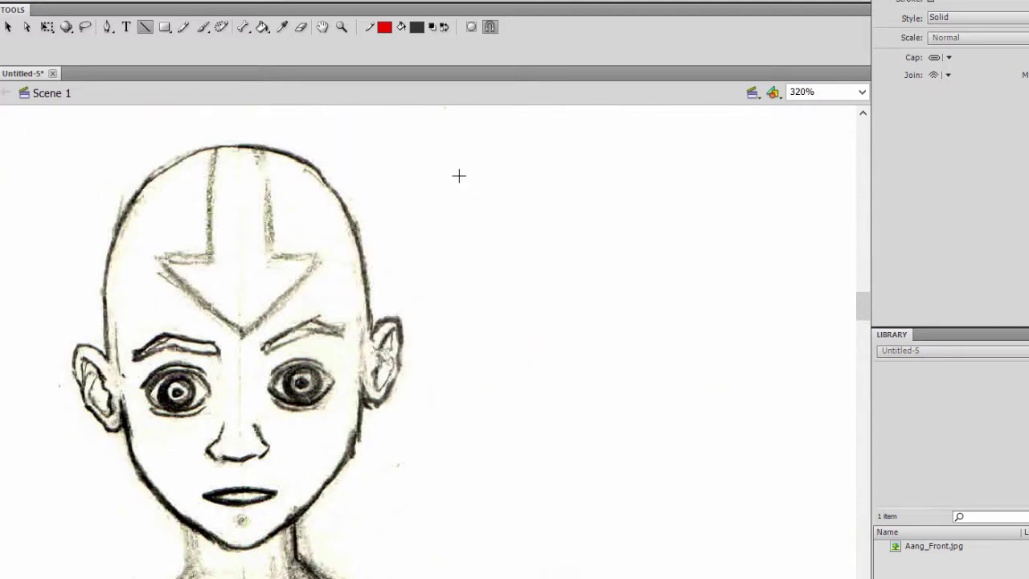
{"action": "left_click_drag", "start_coordinate": [443, 167], "coordinate": [528, 197]}
Draw a second red line below it and bend it into an arc with the Selection tool
{"action": "left_click_drag", "start_coordinate": [460, 228], "coordinate": [577, 305]}
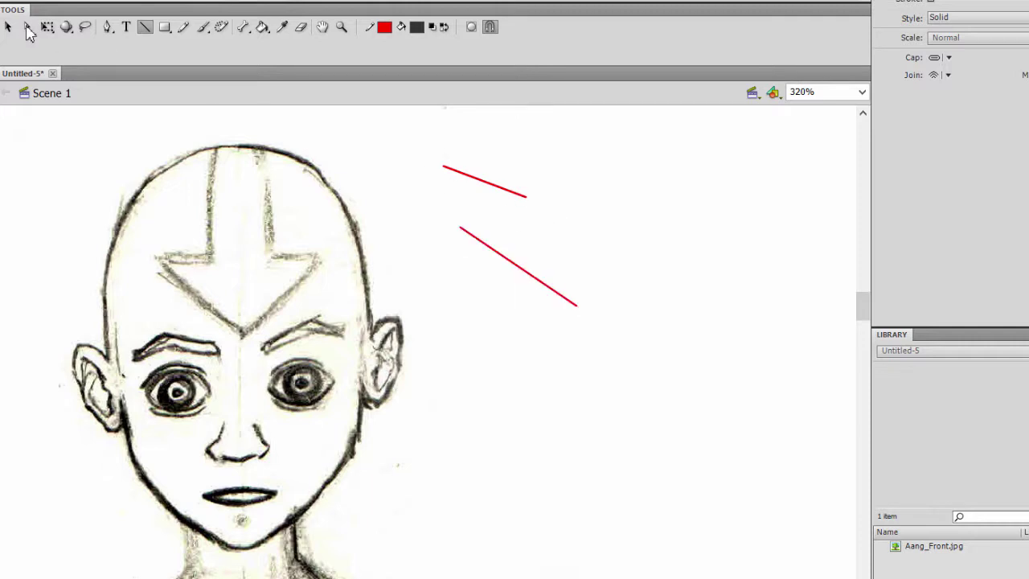
{"action": "left_click", "coordinate": [8, 26]}
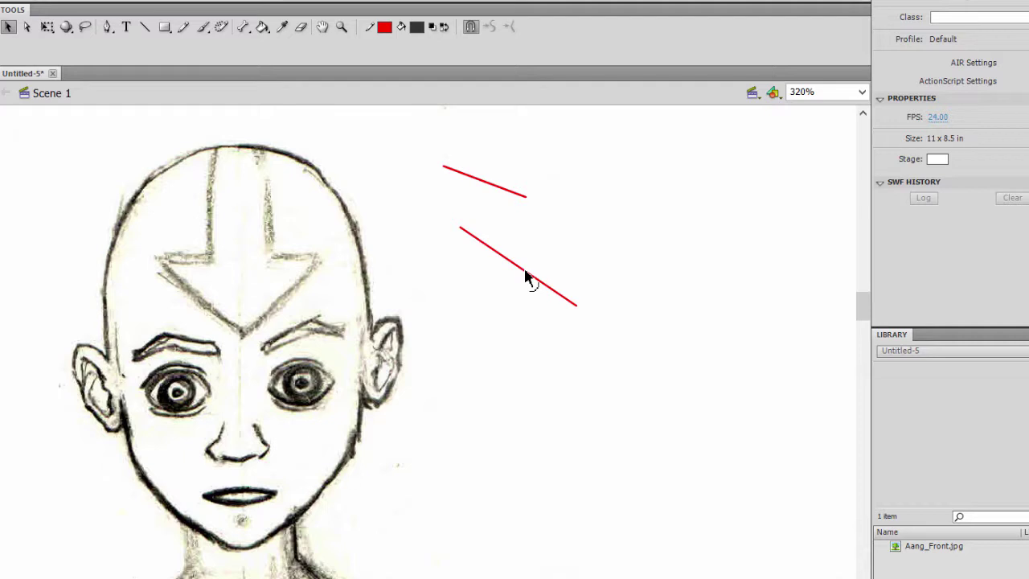
{"action": "left_click_drag", "start_coordinate": [531, 268], "coordinate": [549, 255]}
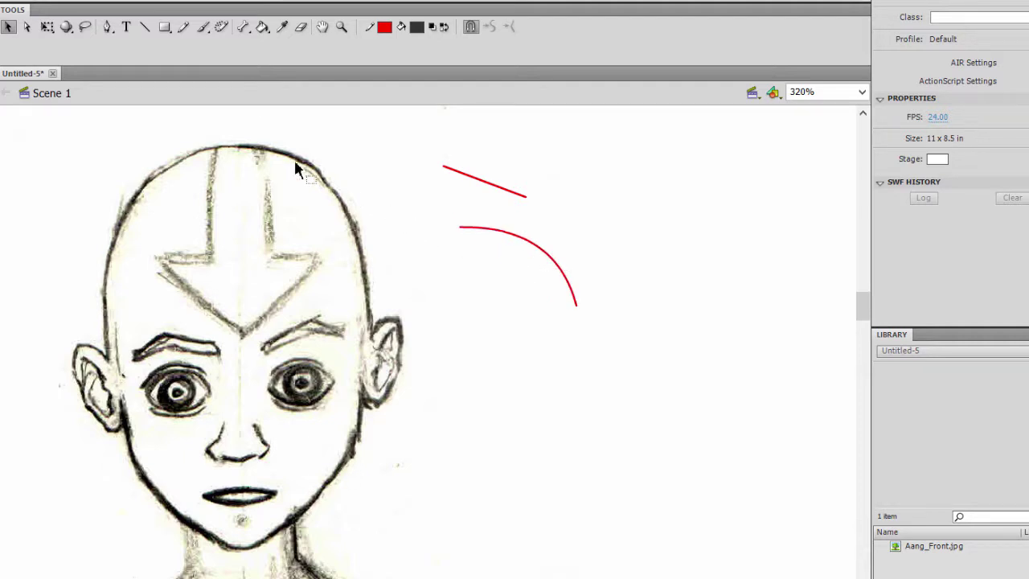
Draw a vertical crown-to-chin test line, bend it, then delete the trial curve
{"action": "left_click", "coordinate": [144, 28]}
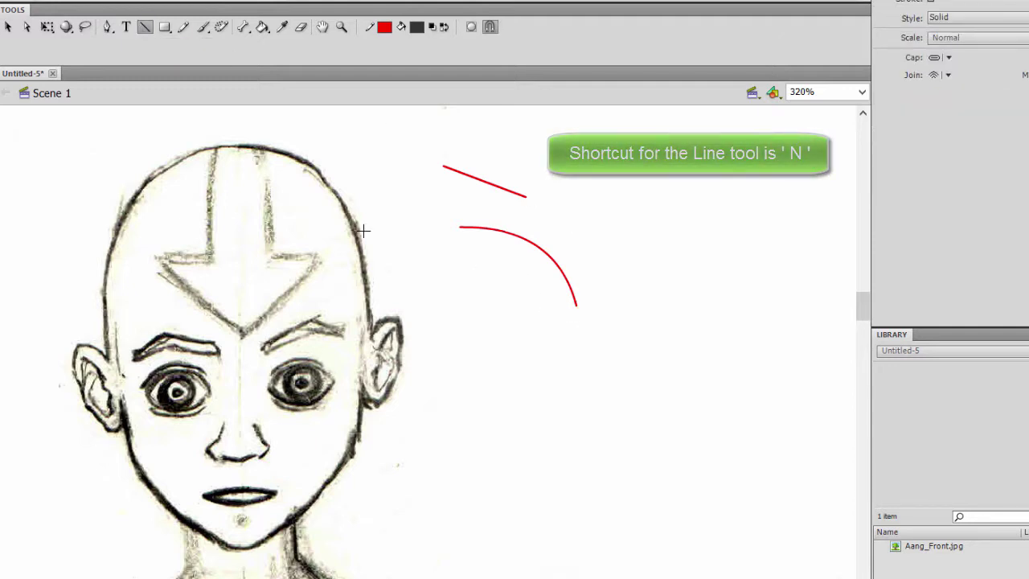
{"action": "mouse_move", "coordinate": [241, 148]}
{"action": "left_mouse_down"}
{"action": "mouse_move", "coordinate": [315, 241]}
{"action": "mouse_move", "coordinate": [309, 369]}
{"action": "mouse_move", "coordinate": [243, 482]}
{"action": "mouse_move", "coordinate": [239, 546]}
{"action": "left_mouse_up"}
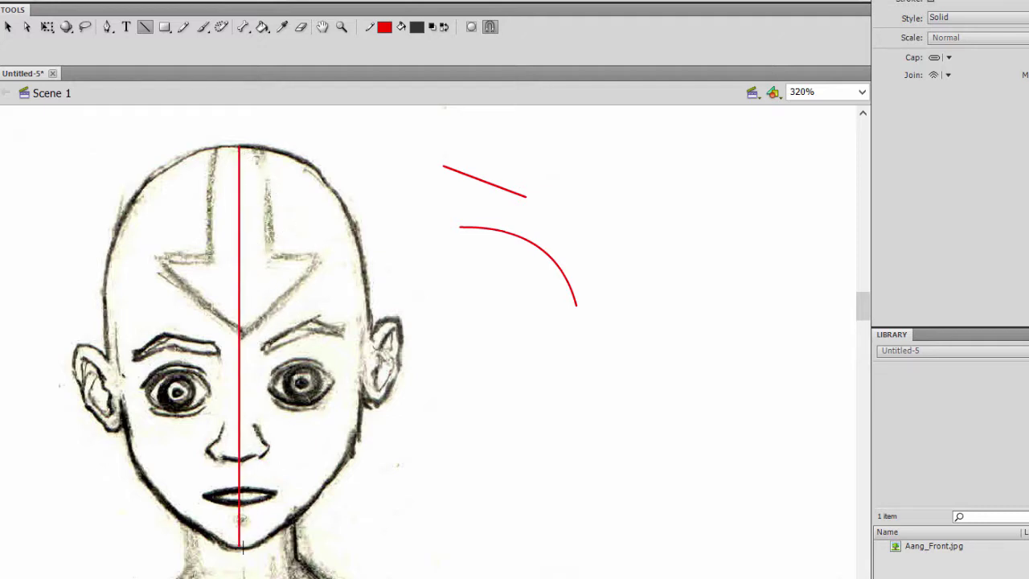
{"action": "left_click", "coordinate": [8, 27]}
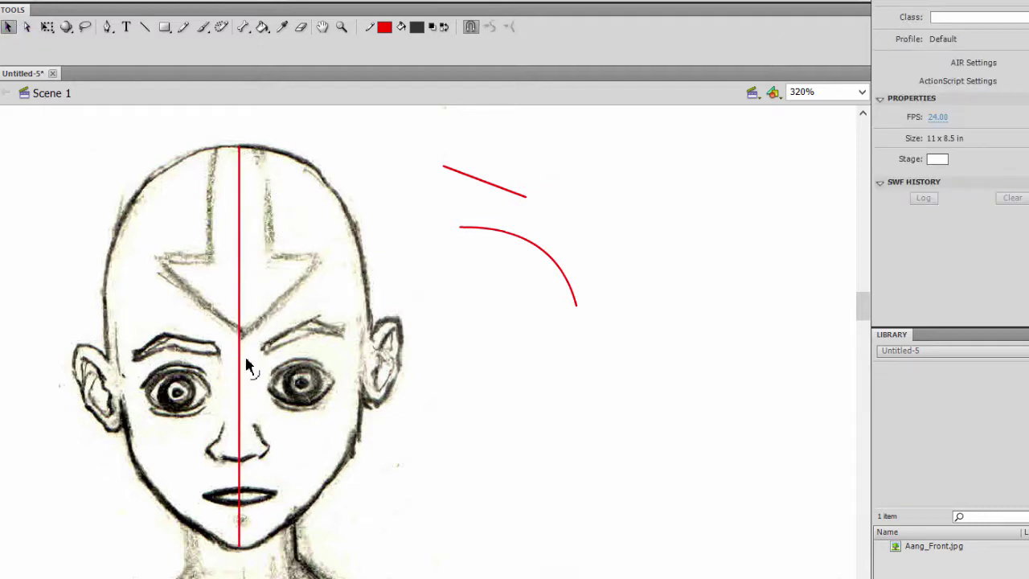
{"action": "left_click_drag", "start_coordinate": [246, 360], "coordinate": [362, 347]}
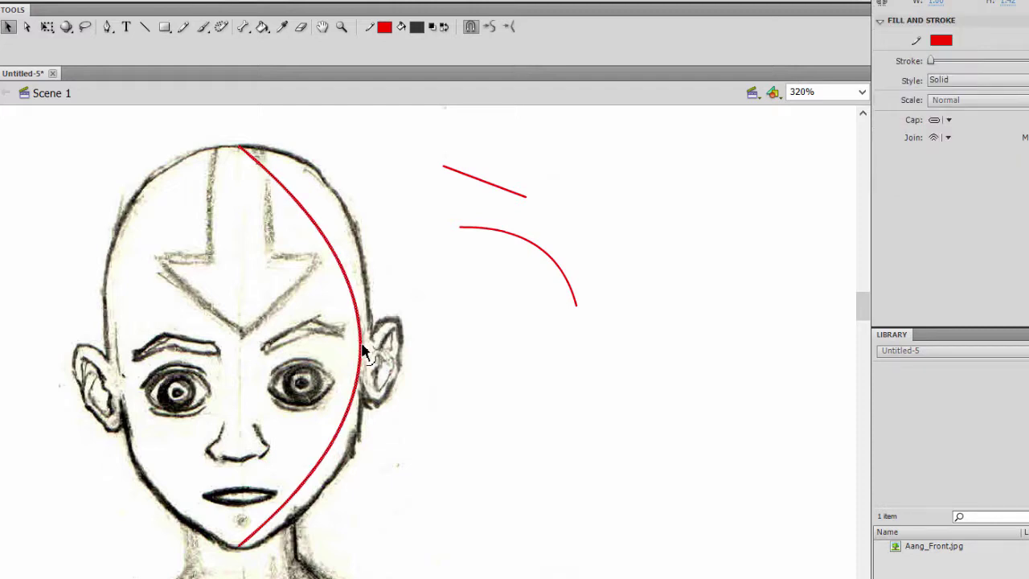
{"action": "key", "text": "Delete"}
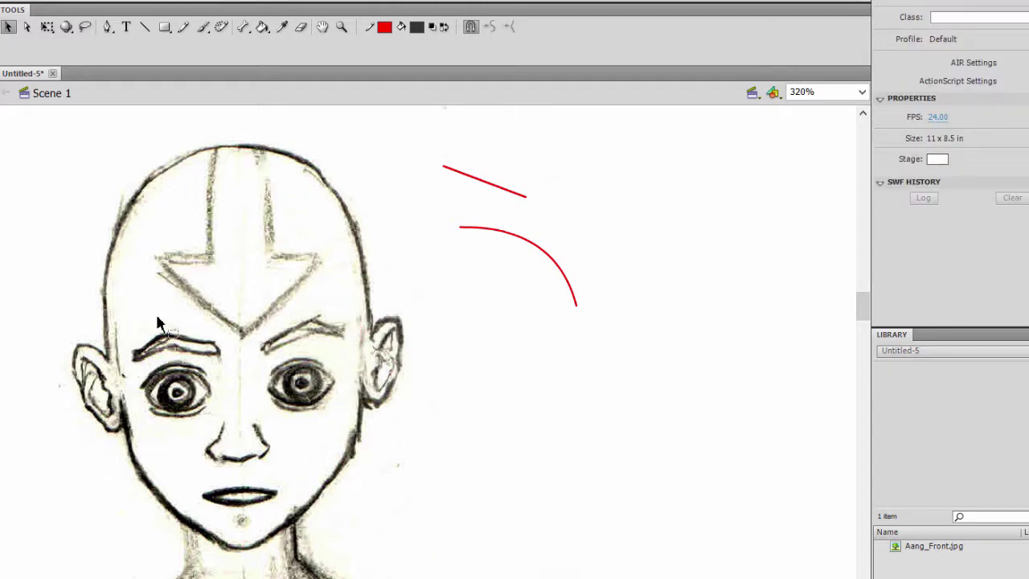
Draw connected straight segments from the crown down the skull and face side to the chin
{"action": "left_click", "coordinate": [145, 26]}
{"action": "left_click_drag", "start_coordinate": [242, 148], "coordinate": [359, 249]}
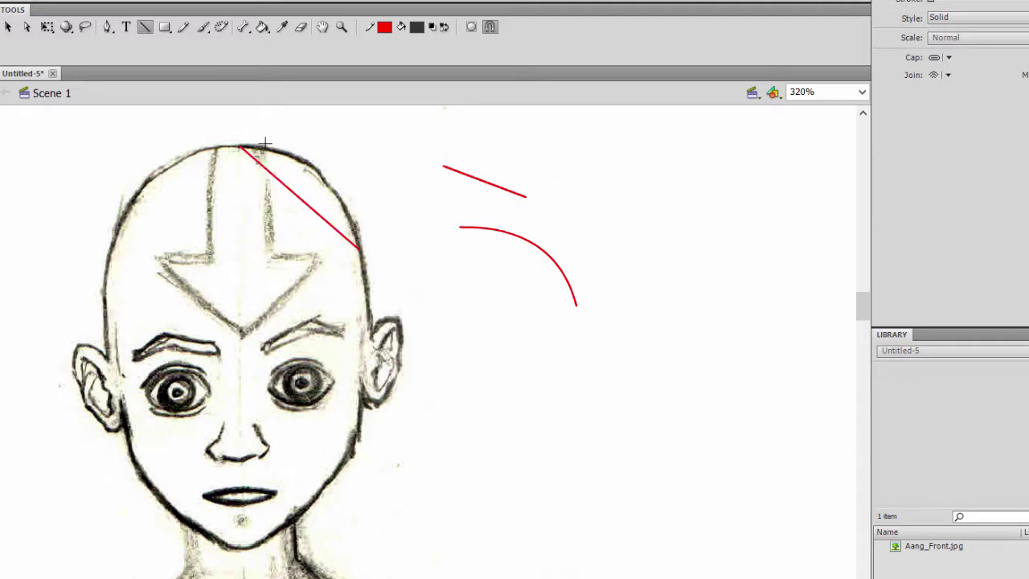
{"action": "mouse_move", "coordinate": [360, 250]}
{"action": "left_mouse_down"}
{"action": "mouse_move", "coordinate": [353, 454]}
{"action": "mouse_move", "coordinate": [278, 532]}
{"action": "left_mouse_up"}
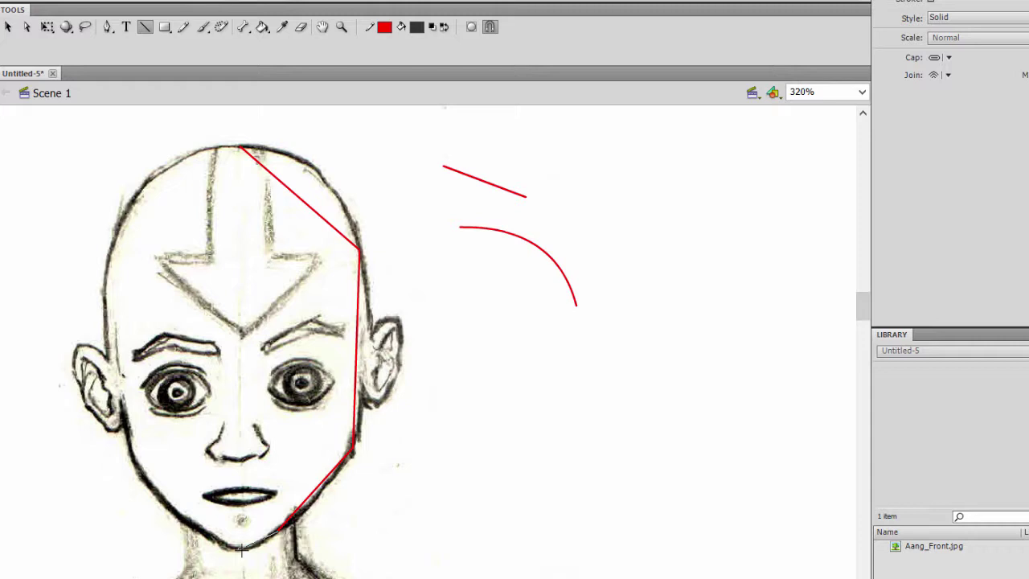
{"action": "left_click_drag", "start_coordinate": [241, 550], "coordinate": [243, 548]}
Bend the red segments along the skull, side of the head and jaw to match the sketch
{"action": "left_click", "coordinate": [8, 28]}
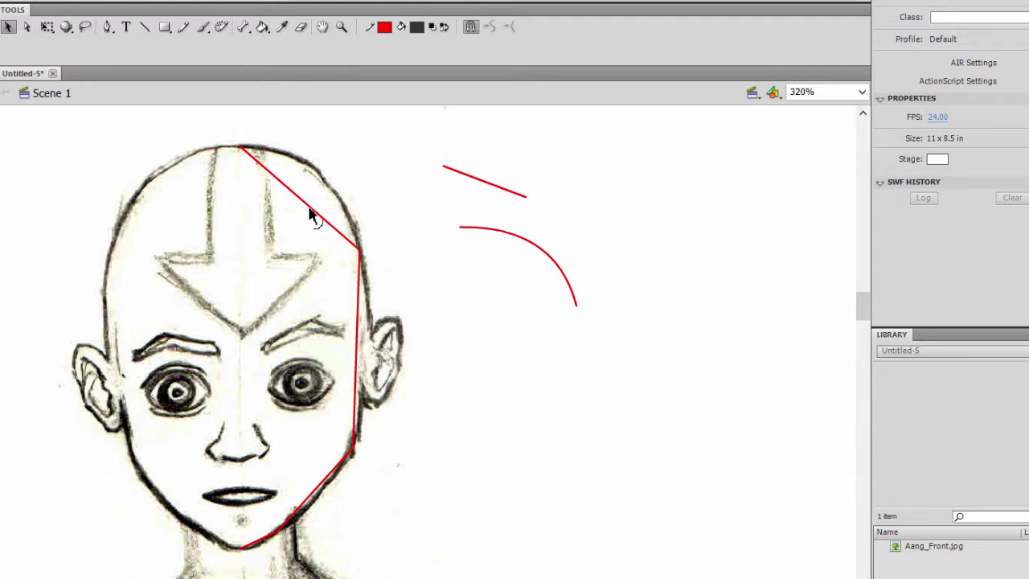
{"action": "left_click_drag", "start_coordinate": [315, 206], "coordinate": [329, 190]}
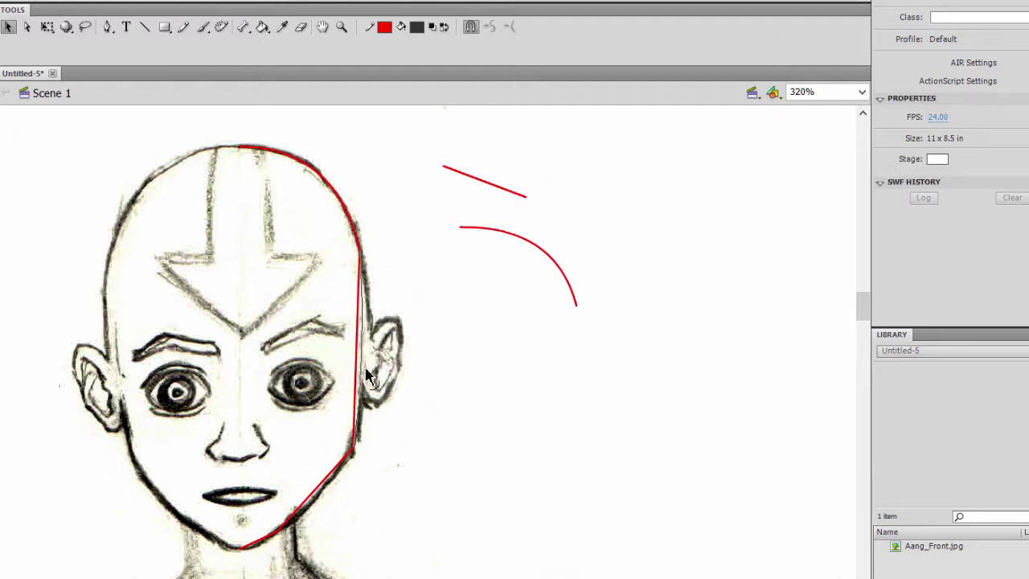
{"action": "left_click_drag", "start_coordinate": [361, 364], "coordinate": [368, 378]}
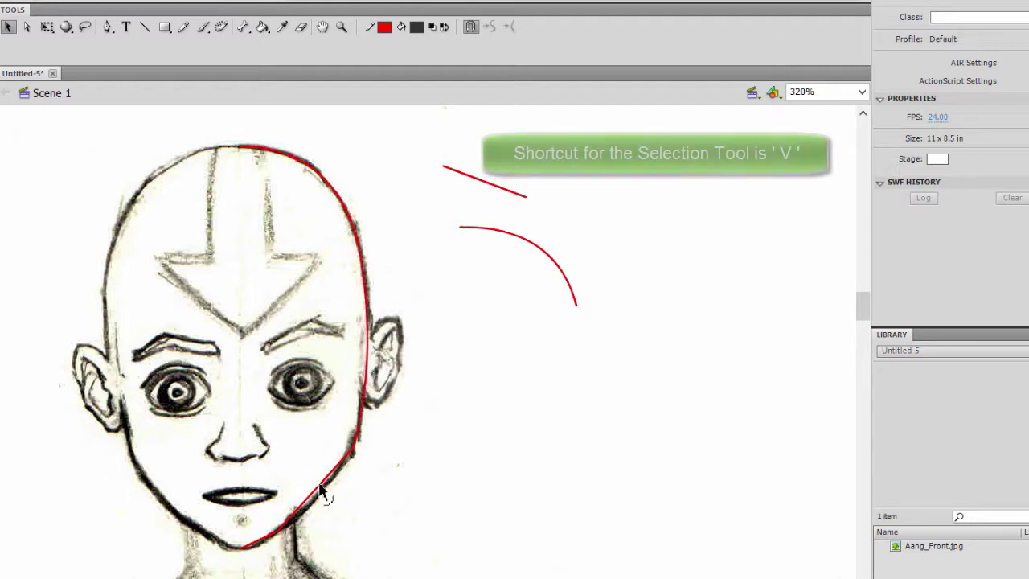
{"action": "mouse_move", "coordinate": [319, 503]}
{"action": "left_mouse_down"}
{"action": "mouse_move", "coordinate": [335, 495]}
{"action": "mouse_move", "coordinate": [330, 489]}
{"action": "left_mouse_up"}
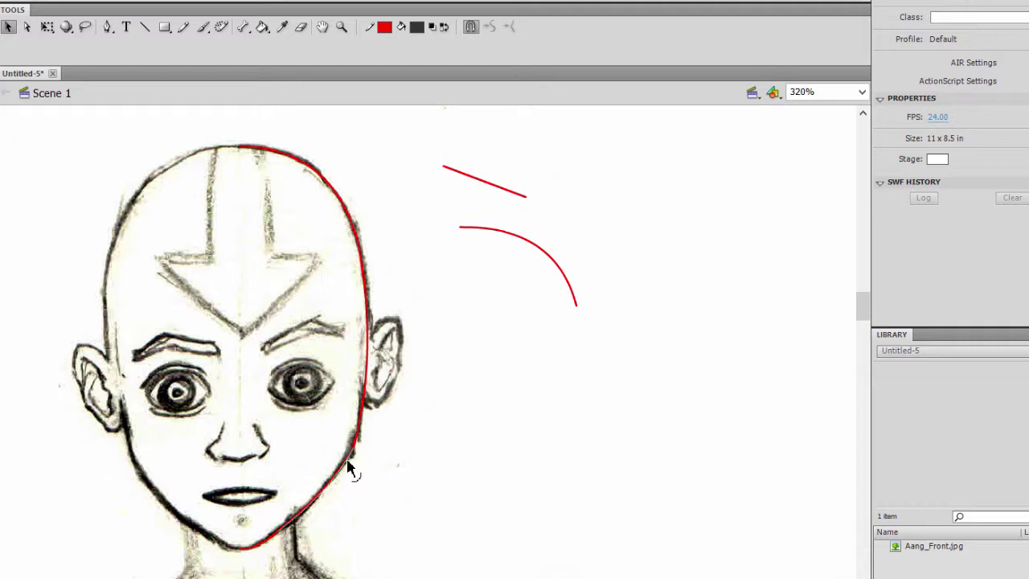
{"action": "left_click_drag", "start_coordinate": [353, 453], "coordinate": [356, 459]}
Select the whole red head outline and smooth it twice
{"action": "left_click", "coordinate": [364, 271]}
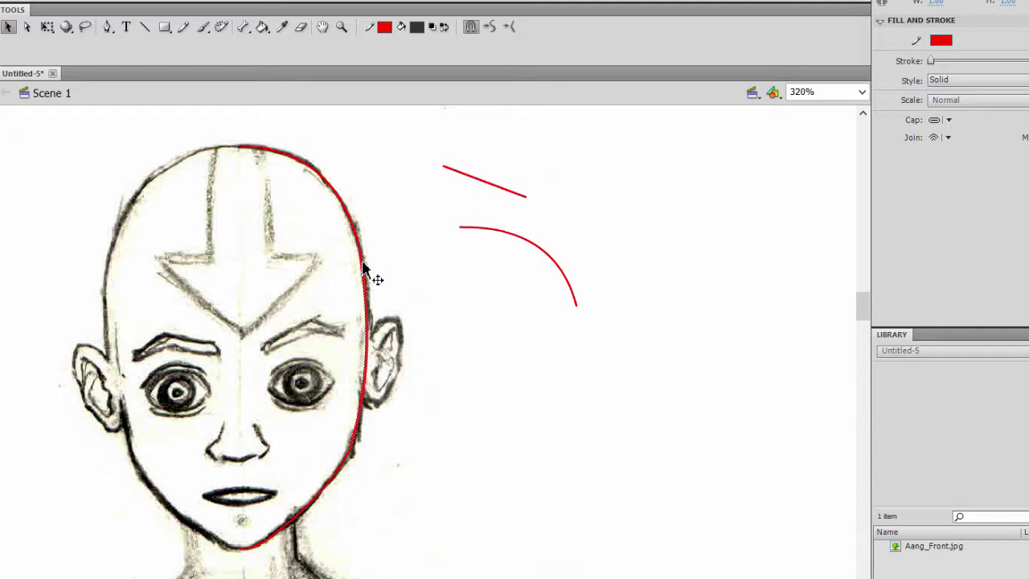
{"action": "left_click", "coordinate": [373, 255]}
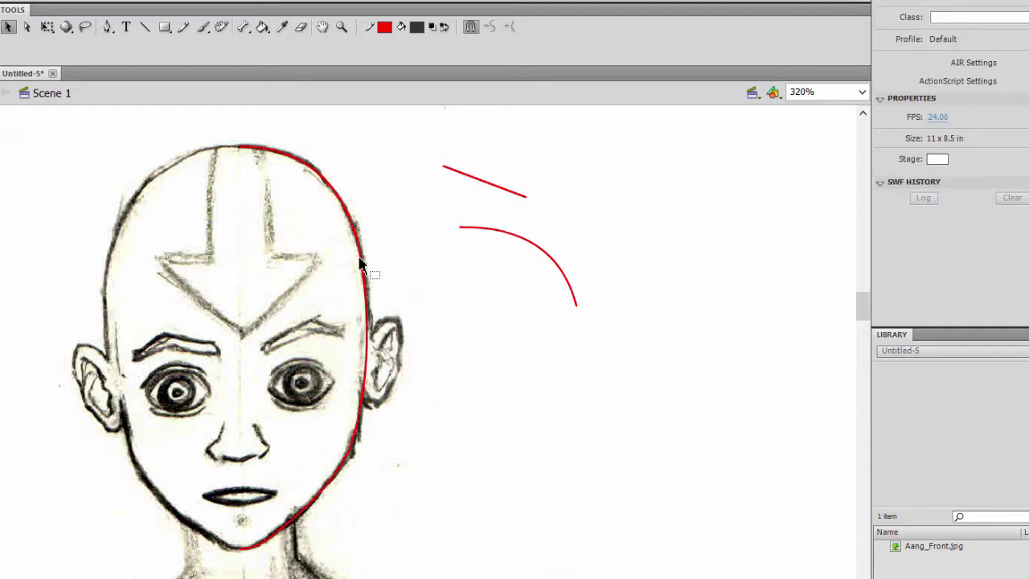
{"action": "left_click", "coordinate": [360, 261]}
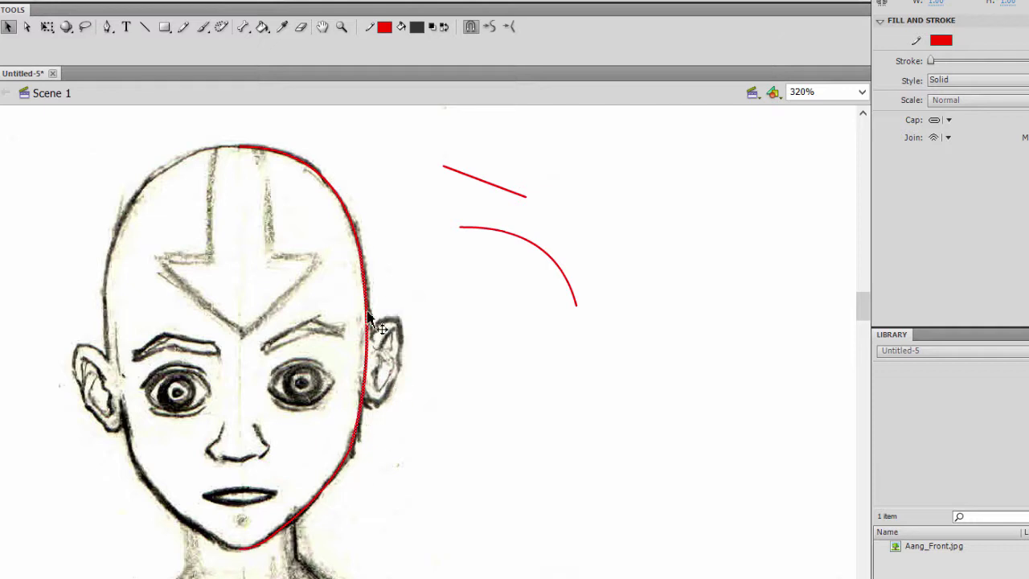
{"action": "left_click", "coordinate": [351, 223]}
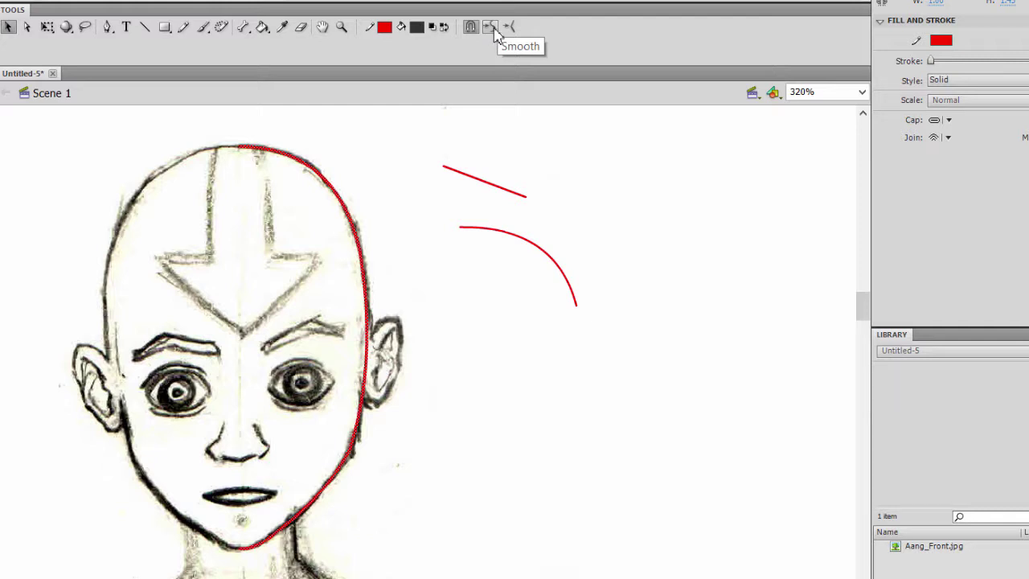
{"action": "left_click", "coordinate": [492, 27]}
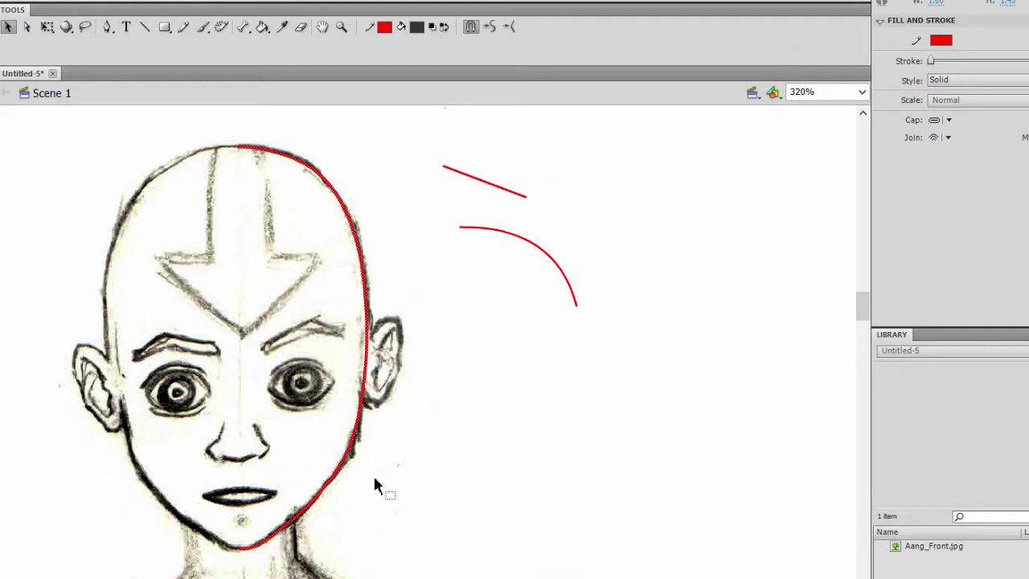
{"action": "left_click", "coordinate": [492, 27]}
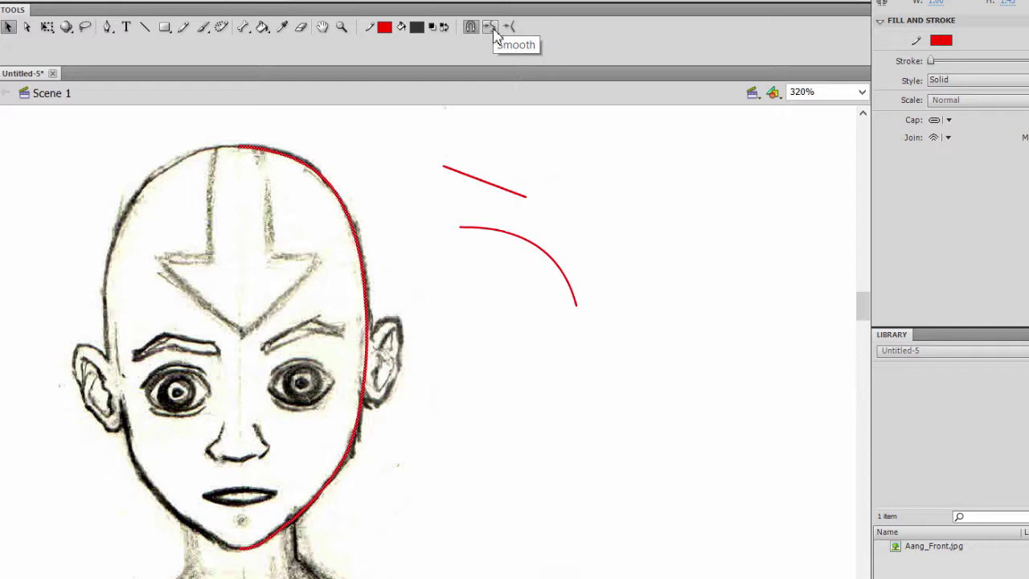
{"action": "left_click", "coordinate": [438, 197]}
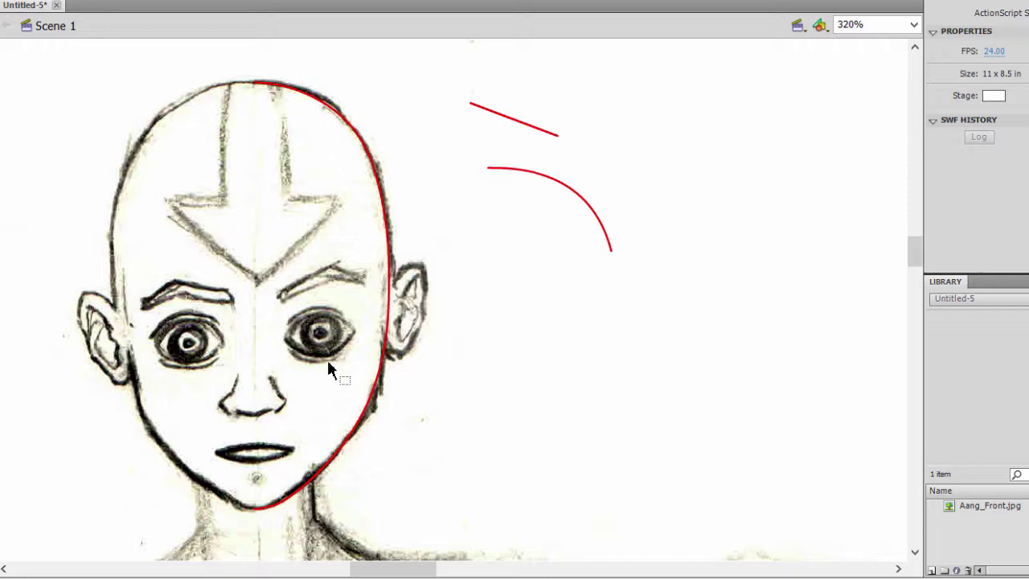
Zoom to 640% on the chin and bend the jaw curve closer to the sketch, undoing the last tweak
{"action": "scroll", "coordinate": [487, 399], "scroll_direction": "down", "scroll_amount": 3}
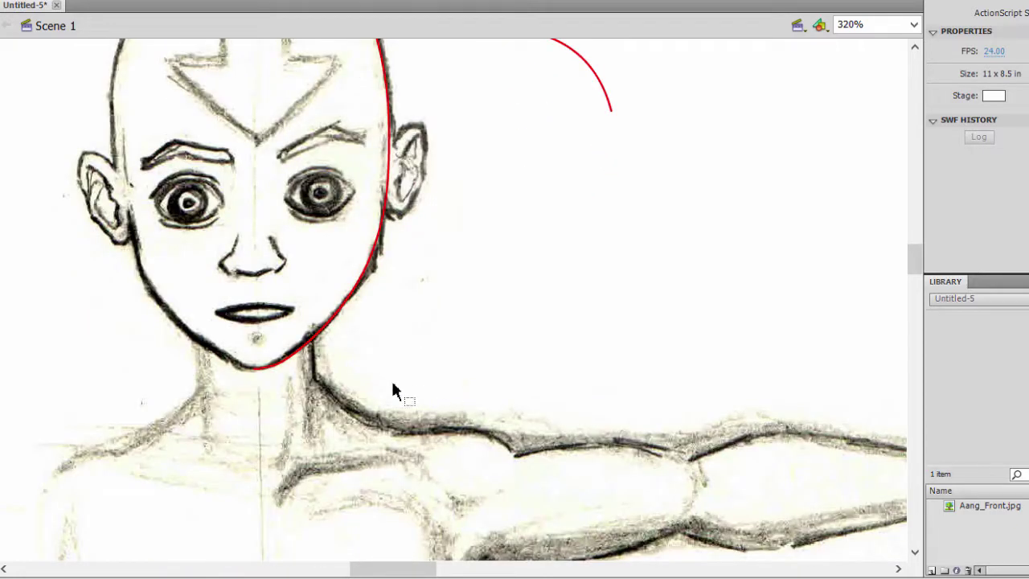
{"action": "key", "text": "ctrl+equal"}
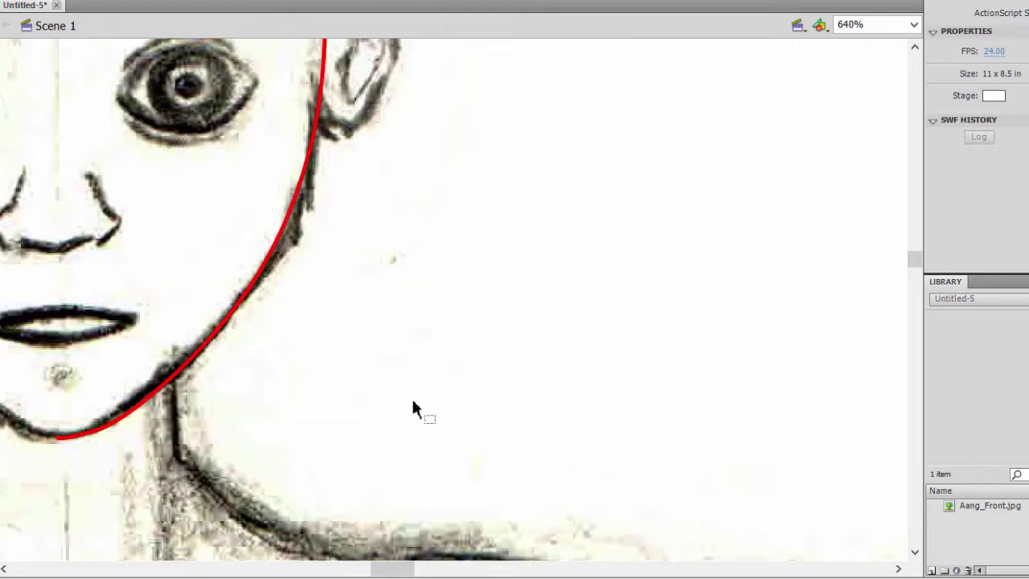
{"action": "left_click_drag", "start_coordinate": [394, 569], "coordinate": [384, 568]}
{"action": "scroll", "coordinate": [420, 408], "scroll_direction": "up", "scroll_amount": 3}
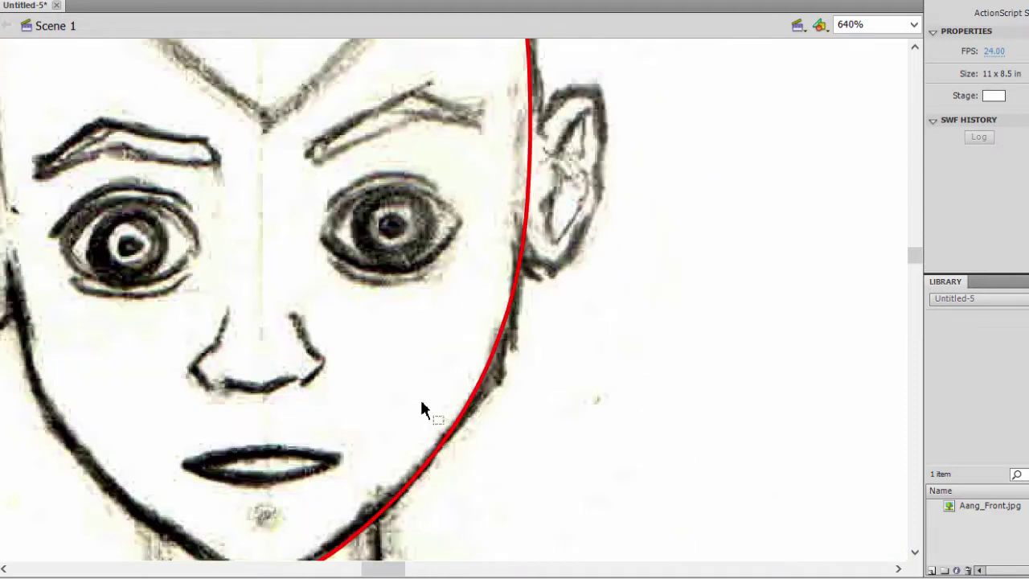
{"action": "scroll", "coordinate": [424, 410], "scroll_direction": "up", "scroll_amount": 1}
{"action": "scroll", "coordinate": [466, 321], "scroll_direction": "down", "scroll_amount": 3}
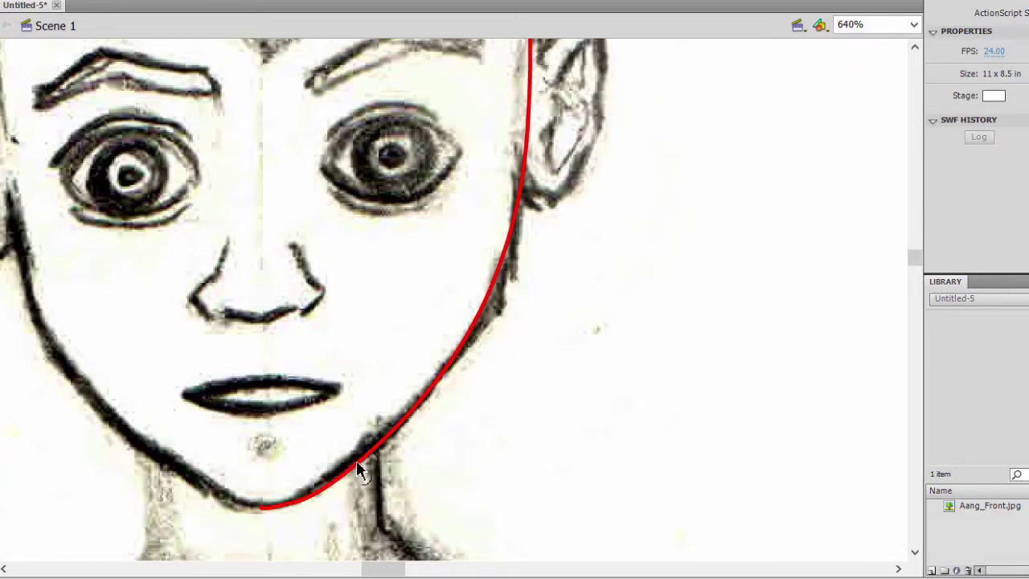
{"action": "left_click_drag", "start_coordinate": [358, 470], "coordinate": [361, 463]}
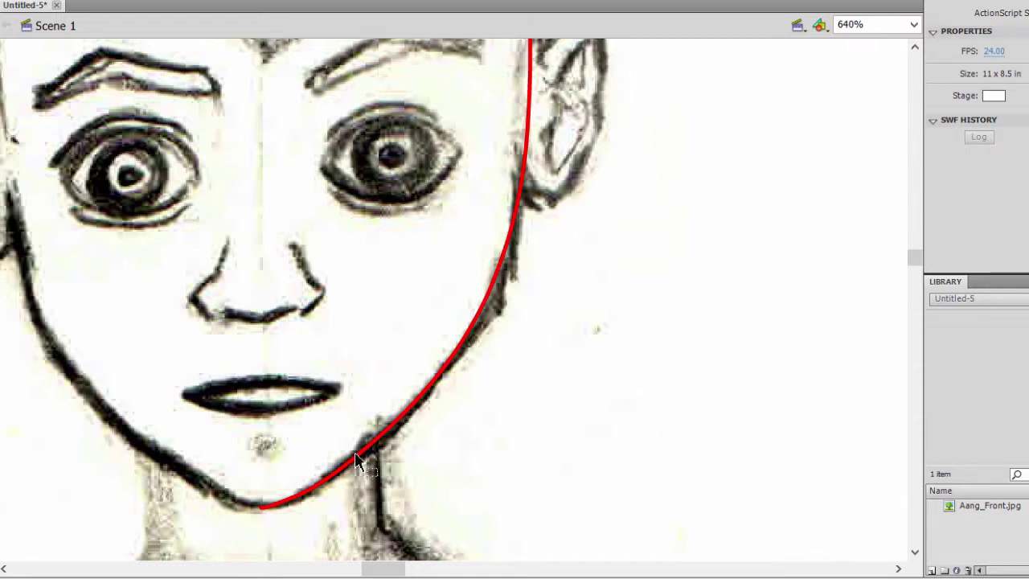
{"action": "mouse_move", "coordinate": [356, 460]}
{"action": "left_mouse_down"}
{"action": "mouse_move", "coordinate": [351, 471]}
{"action": "mouse_move", "coordinate": [356, 461]}
{"action": "left_mouse_up"}
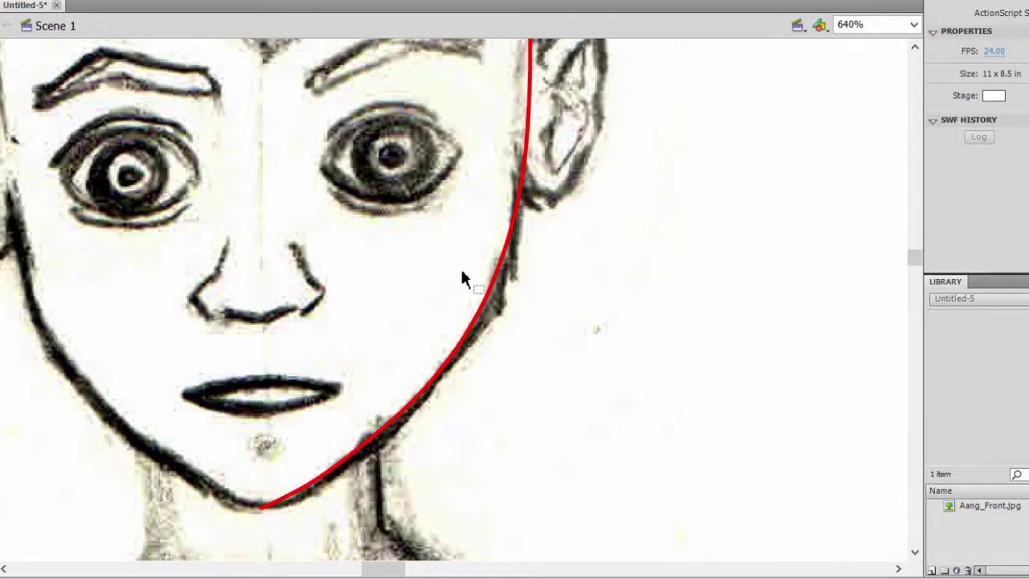
{"action": "key", "text": "ctrl+z"}
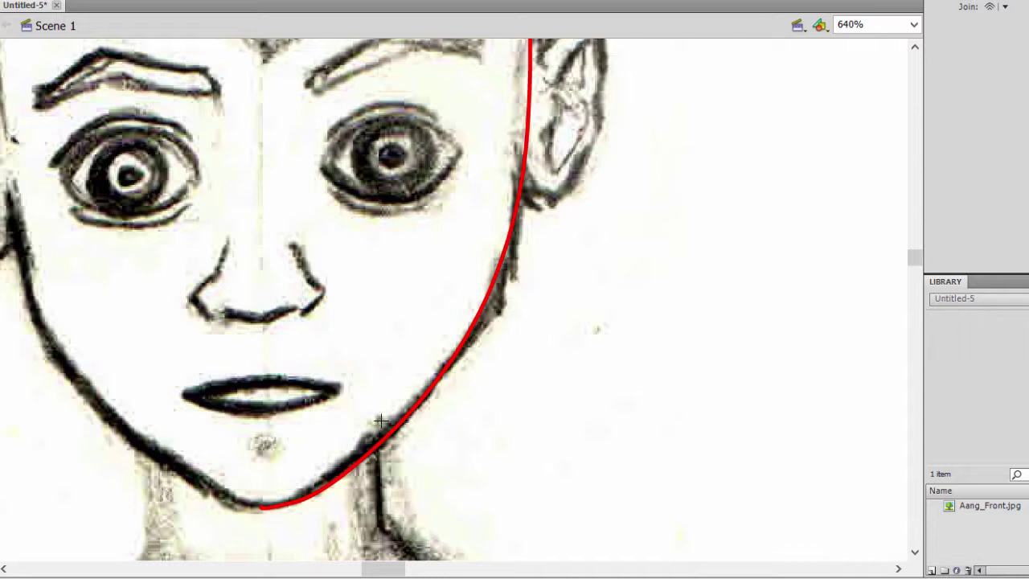
Draw two short red lines crossing the jaw and the ear edge, then bend the jaw curve toward the chin
{"action": "left_click_drag", "start_coordinate": [368, 394], "coordinate": [423, 465]}
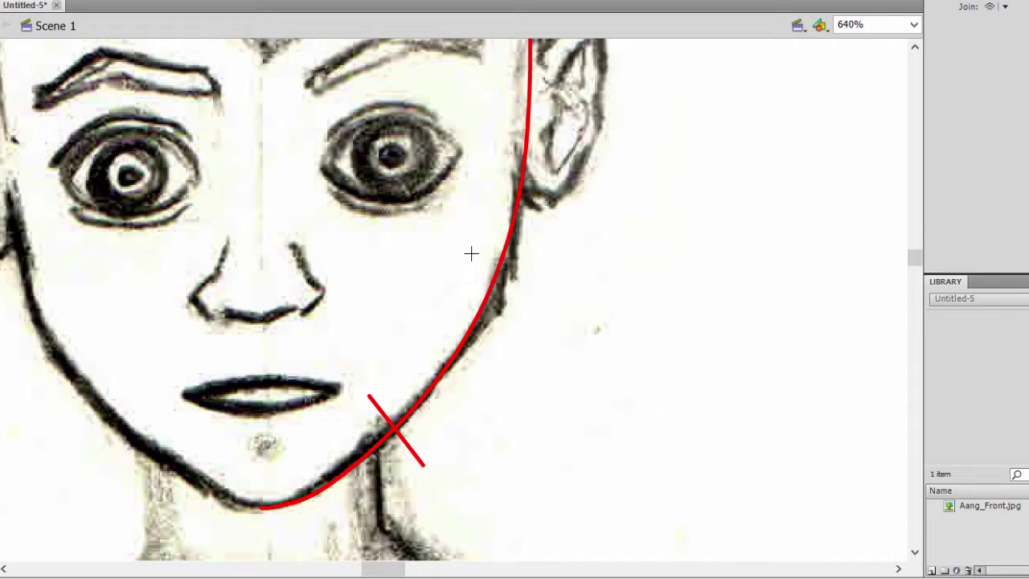
{"action": "left_click_drag", "start_coordinate": [485, 202], "coordinate": [565, 215]}
{"action": "key", "text": "v"}
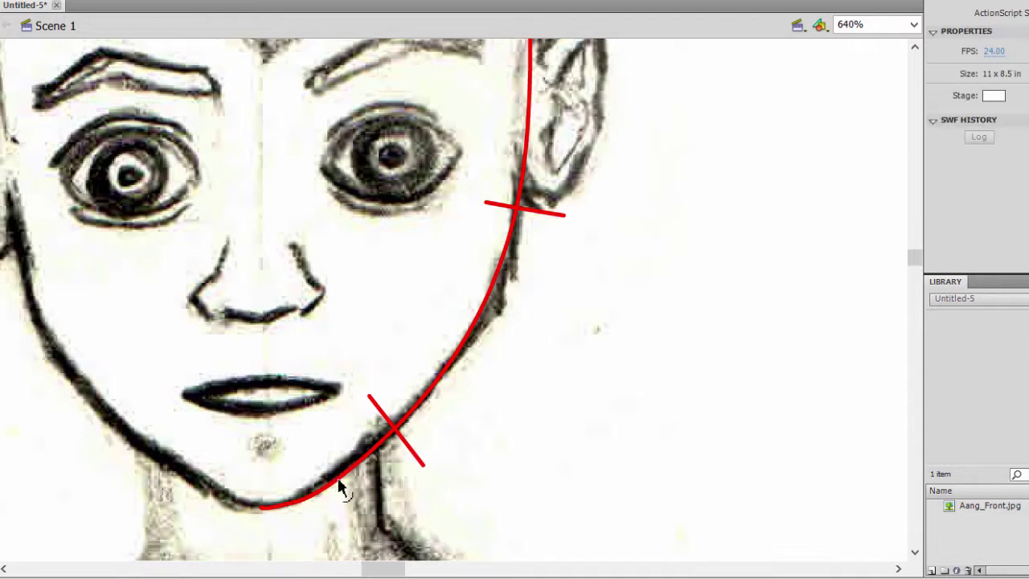
{"action": "left_click_drag", "start_coordinate": [340, 480], "coordinate": [339, 533]}
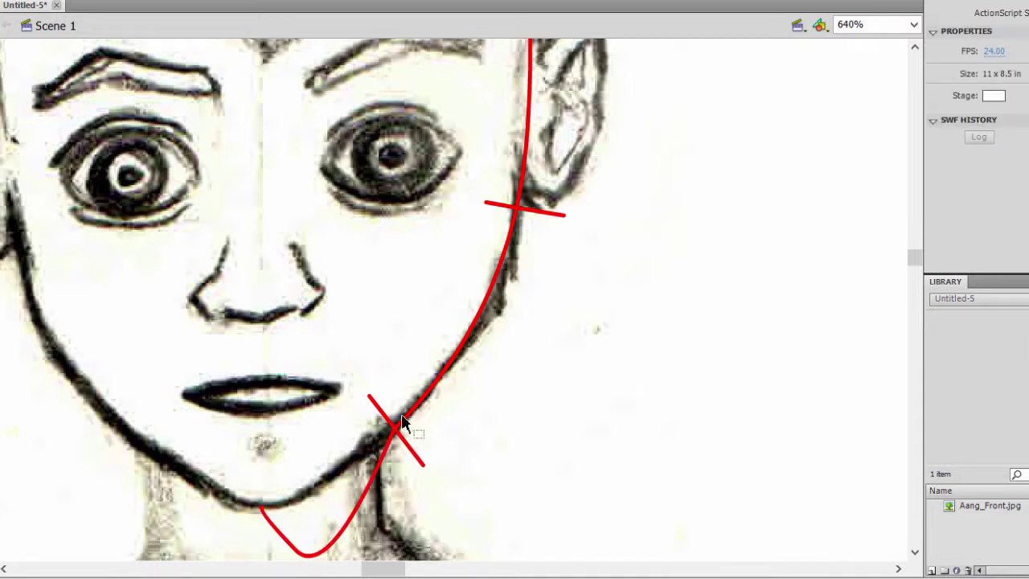
{"action": "key", "text": "ctrl+z"}
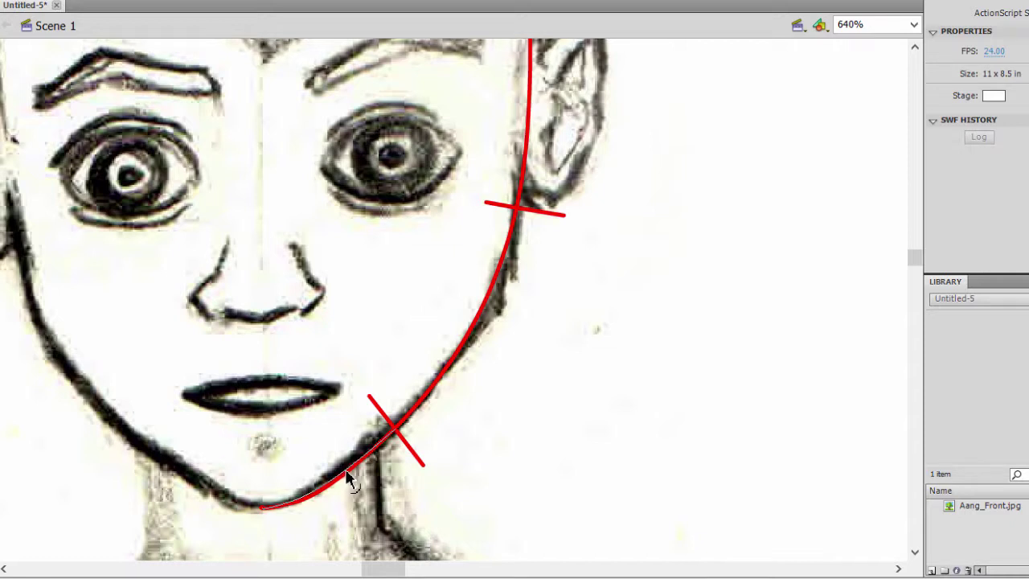
{"action": "left_click_drag", "start_coordinate": [348, 478], "coordinate": [348, 478]}
{"action": "left_click_drag", "start_coordinate": [488, 305], "coordinate": [500, 305]}
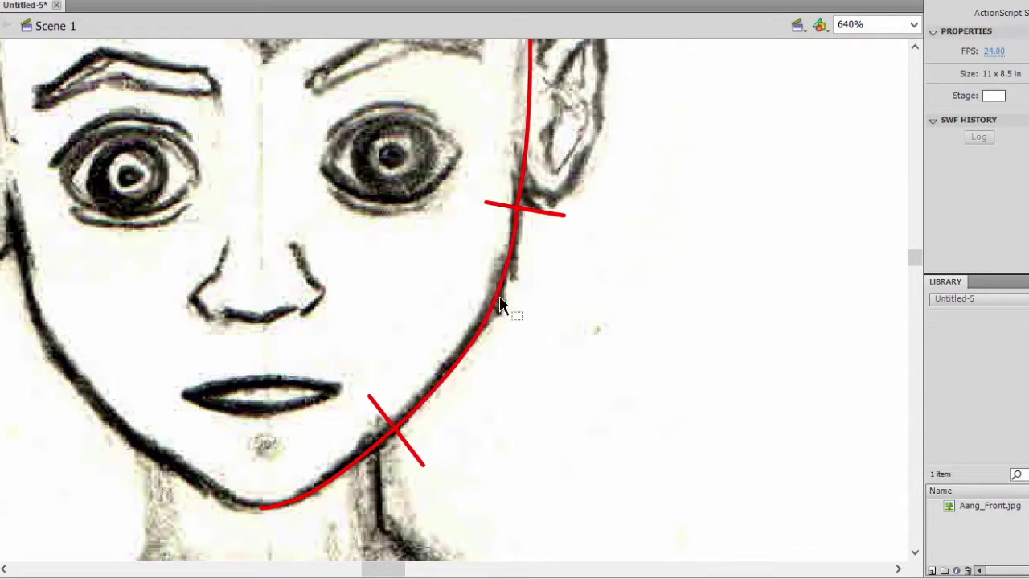
Delete every stroke of the upper and lower red cross marks
{"action": "left_click", "coordinate": [502, 207]}
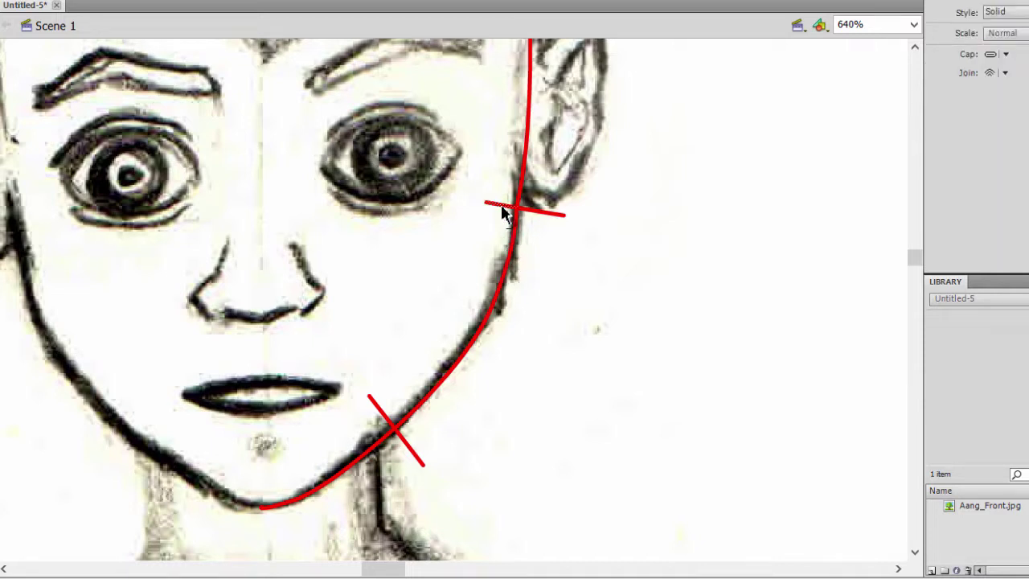
{"action": "left_click", "coordinate": [534, 215]}
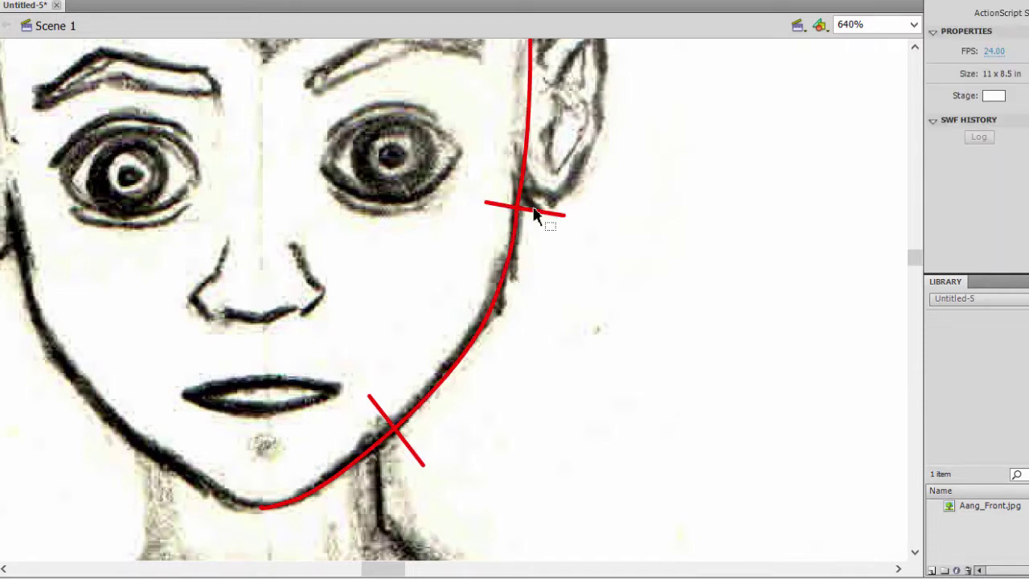
{"action": "left_click", "coordinate": [537, 213]}
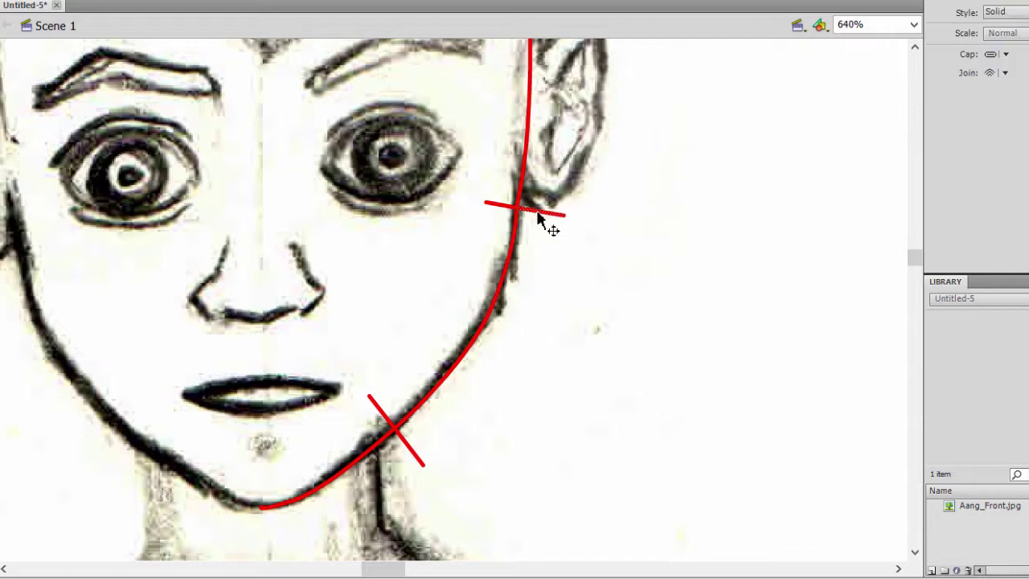
{"action": "key", "text": "Delete"}
{"action": "left_click", "coordinate": [493, 206]}
{"action": "key", "text": "Delete"}
{"action": "left_click", "coordinate": [384, 413]}
{"action": "key", "text": "Delete"}
{"action": "left_click", "coordinate": [412, 453]}
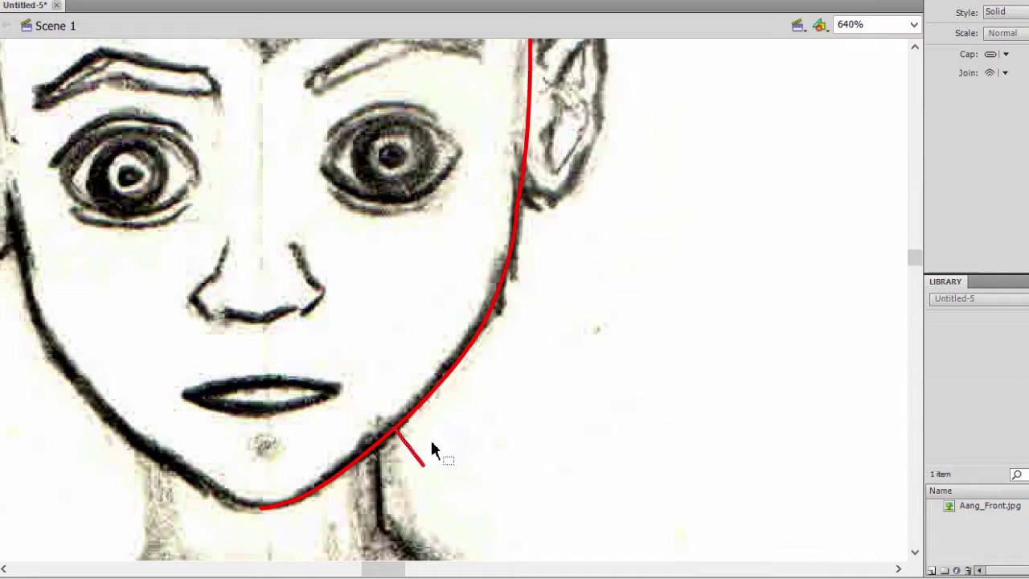
{"action": "key", "text": "Delete"}
Zoom out to 320% and inspect the clean red head outline
{"action": "key", "text": "ctrl+minus"}
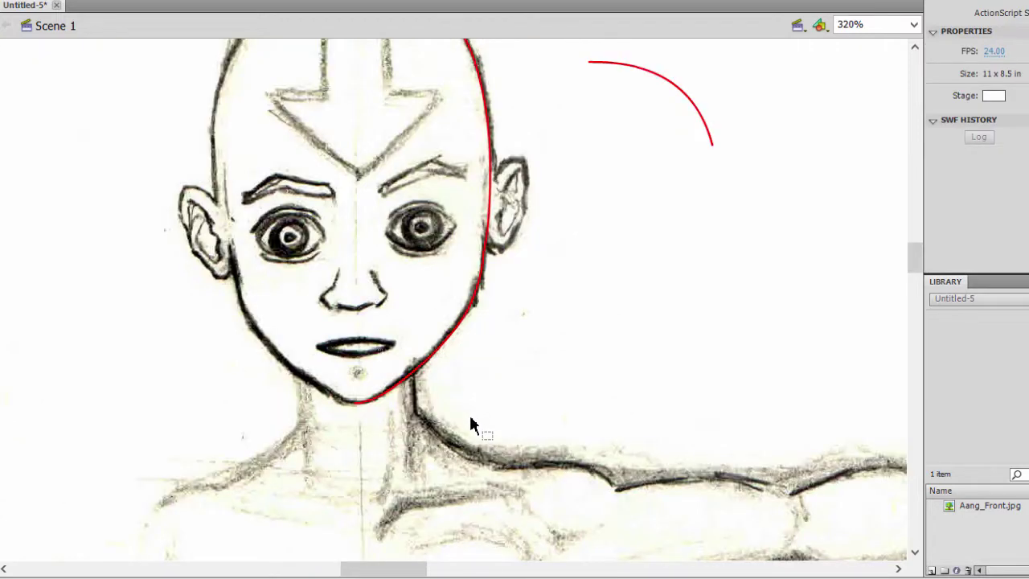
{"action": "scroll", "coordinate": [470, 426], "scroll_direction": "up", "scroll_amount": 2}
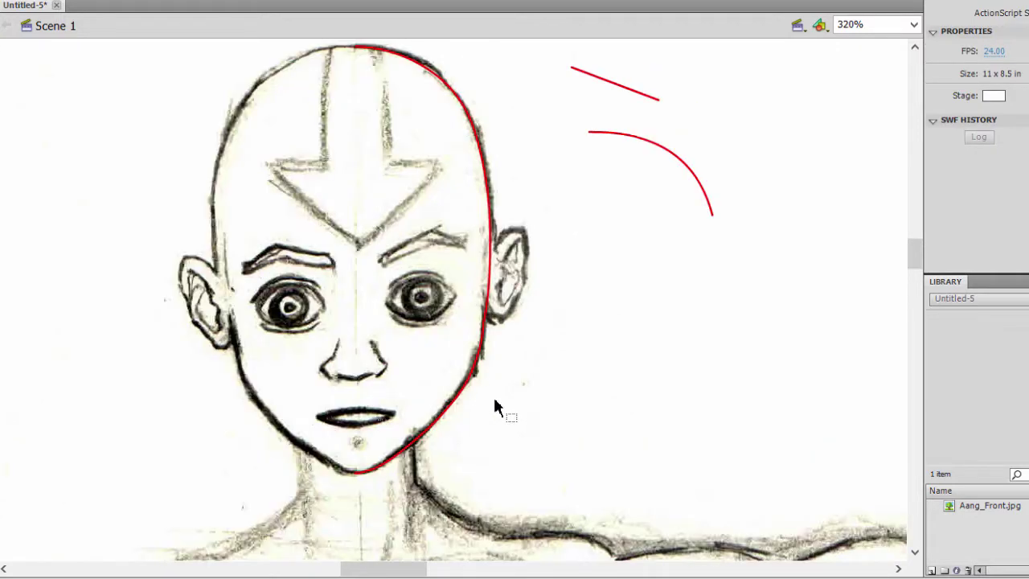
{"action": "left_click", "coordinate": [482, 347]}
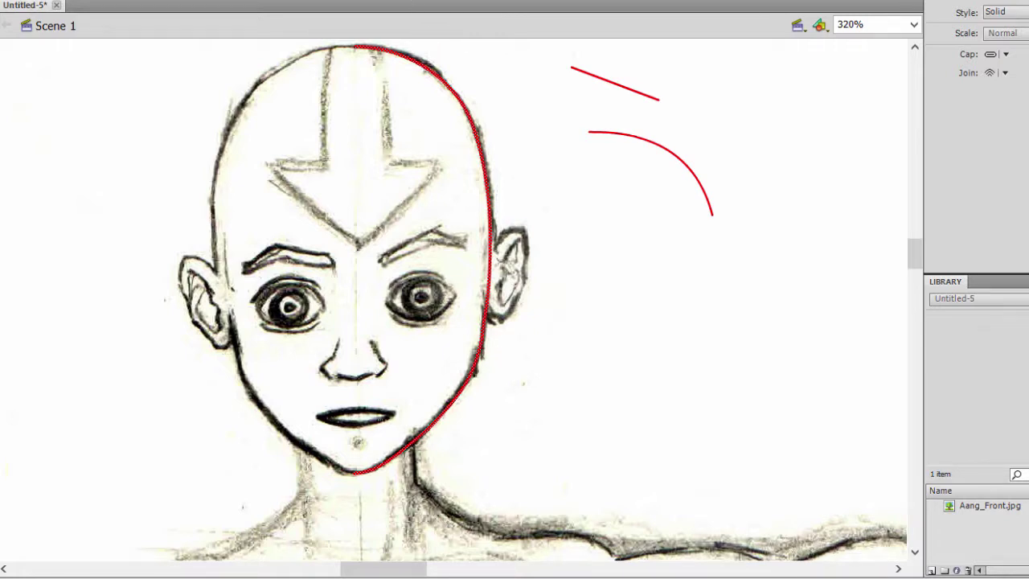
{"action": "left_click", "coordinate": [542, 329]}
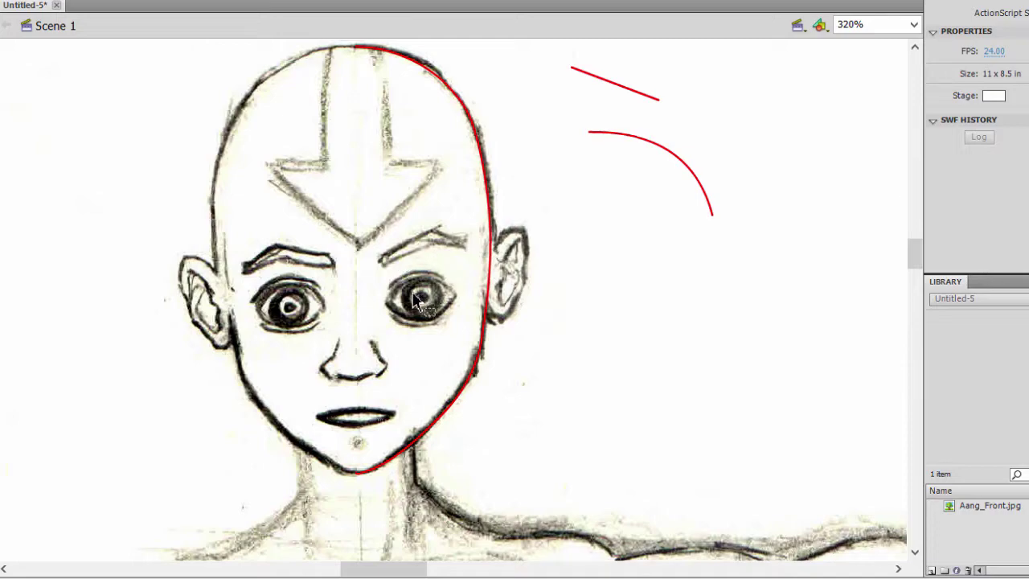
Set the Line tool stroke to 0.25, discarding the first misplaced eyebrow segments
{"action": "scroll", "coordinate": [418, 299], "scroll_direction": "down", "scroll_amount": 5}
{"action": "scroll", "coordinate": [451, 412], "scroll_direction": "up", "scroll_amount": 5}
{"action": "scroll", "coordinate": [376, 345], "scroll_direction": "up", "scroll_amount": 2}
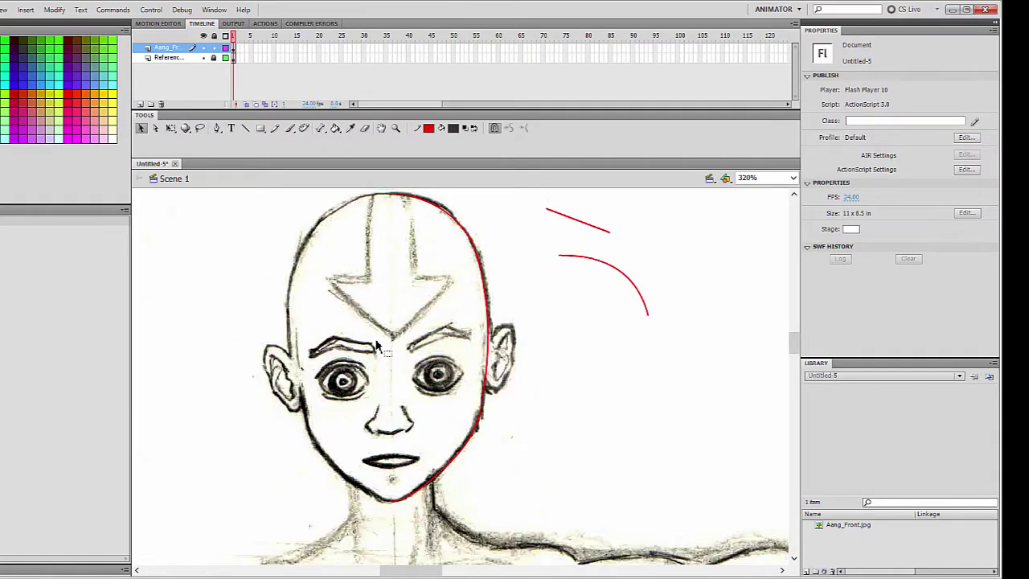
{"action": "scroll", "coordinate": [376, 345], "scroll_direction": "up", "scroll_amount": 2}
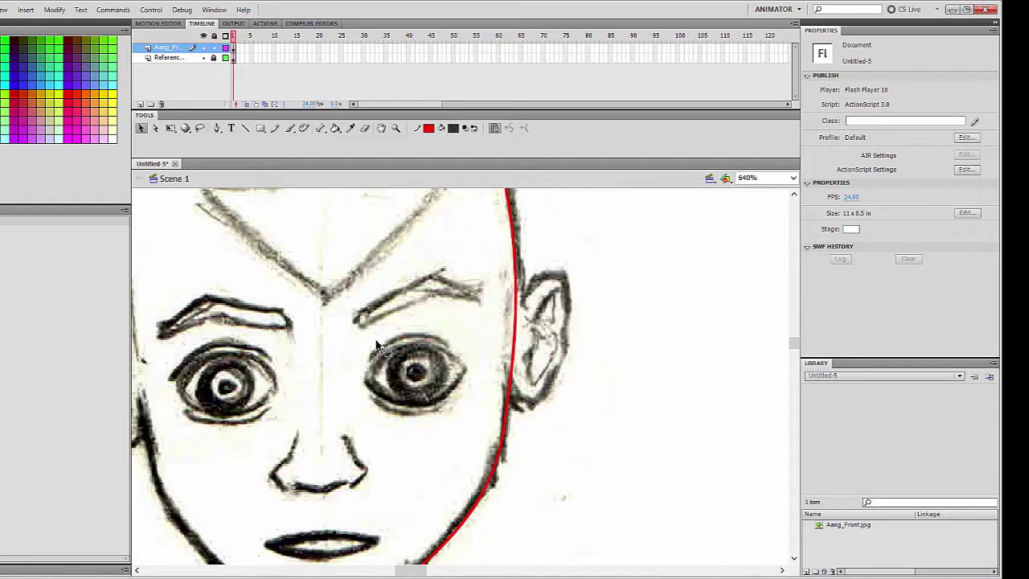
{"action": "scroll", "coordinate": [377, 345], "scroll_direction": "up", "scroll_amount": 4}
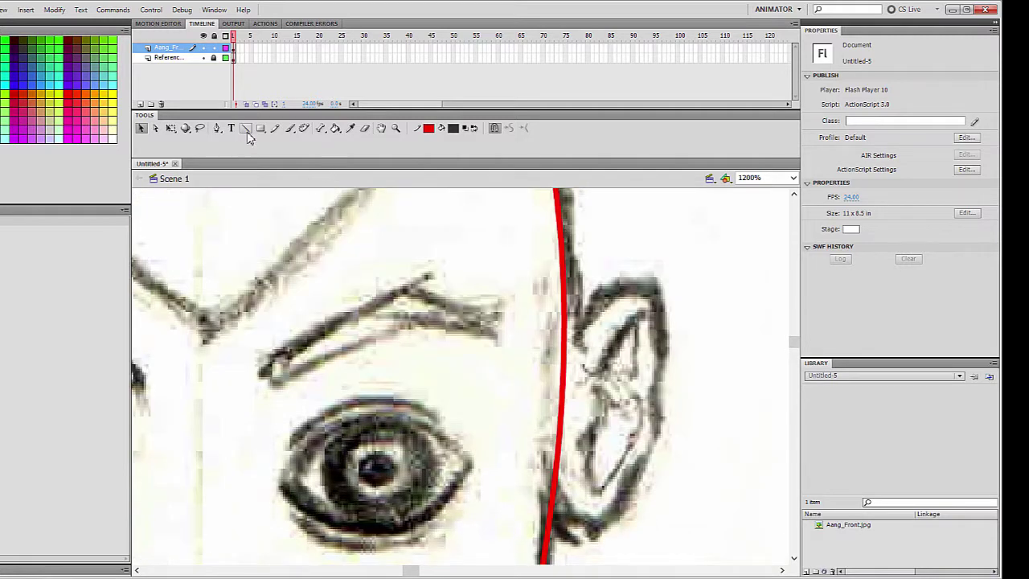
{"action": "left_click", "coordinate": [246, 128]}
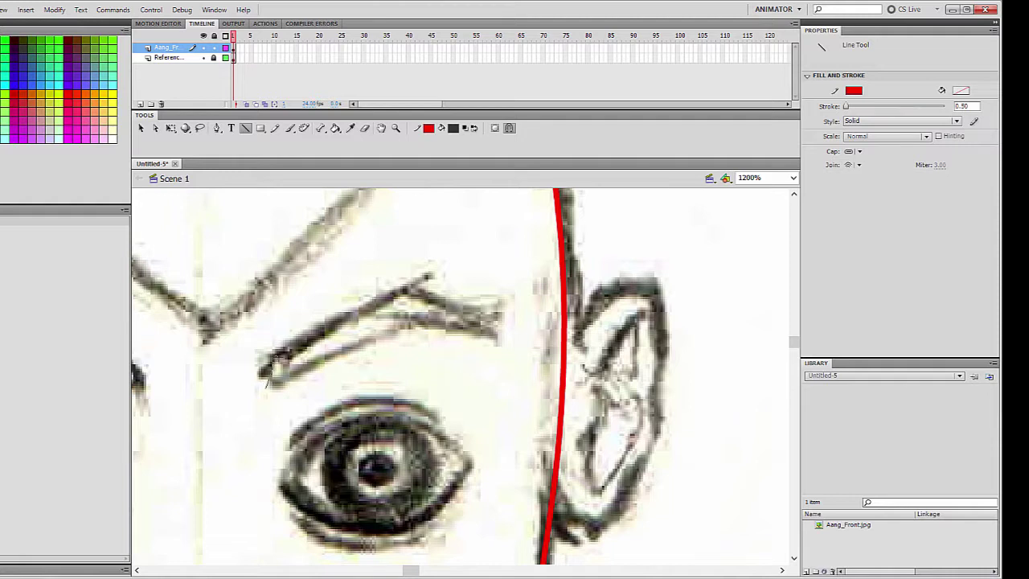
{"action": "mouse_move", "coordinate": [266, 384]}
{"action": "left_mouse_down"}
{"action": "mouse_move", "coordinate": [278, 353]}
{"action": "mouse_move", "coordinate": [410, 293]}
{"action": "left_mouse_up"}
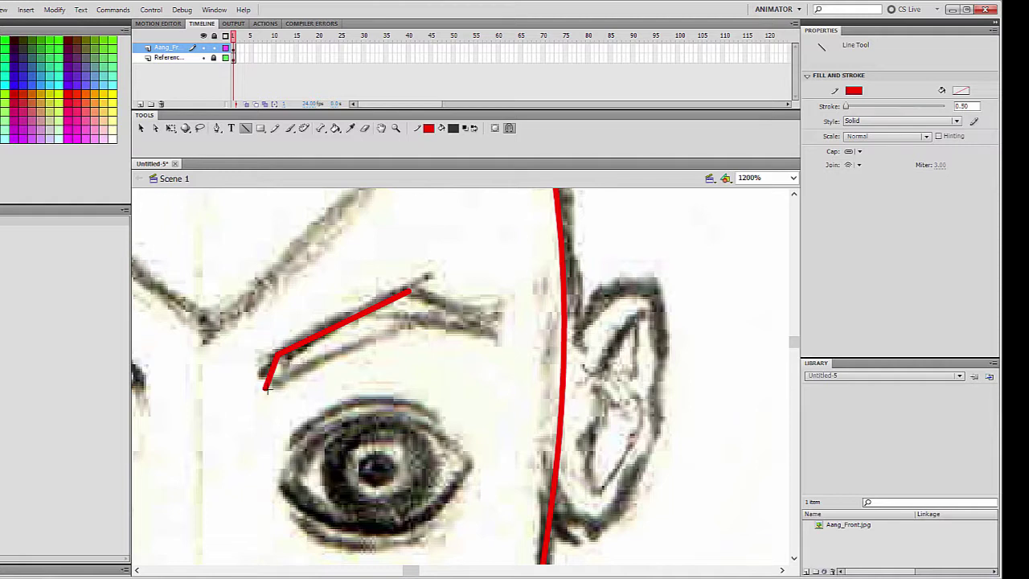
{"action": "key", "text": "ctrl+z"}
{"action": "key", "text": "ctrl+z"}
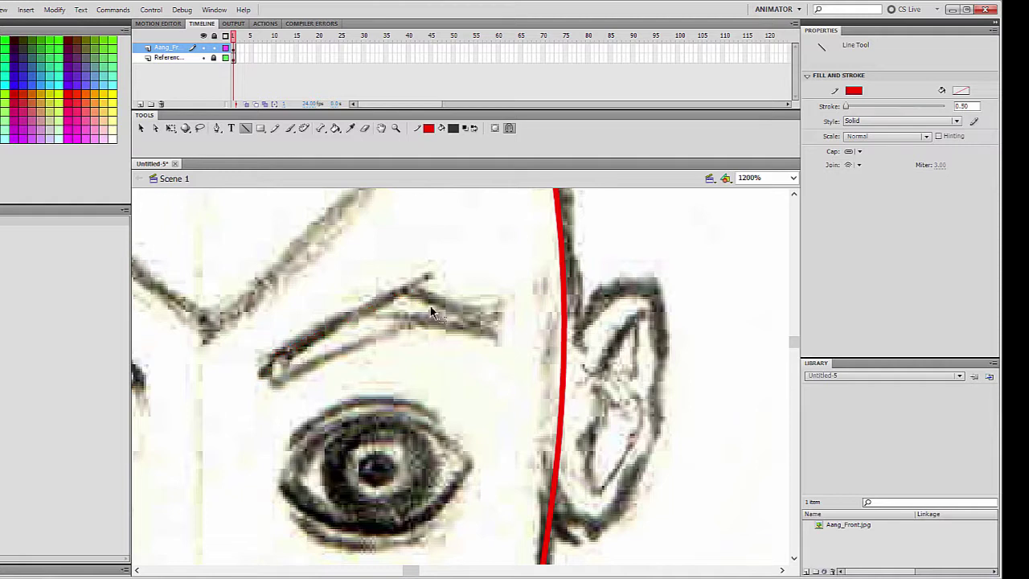
{"action": "left_click", "coordinate": [964, 105]}
{"action": "left_click_drag", "start_coordinate": [347, 297], "coordinate": [270, 363]}
{"action": "key", "text": "ctrl+z"}
Draw the eyebrow's upper edge and close its pointed tip with thin straight segments
{"action": "left_click_drag", "start_coordinate": [279, 355], "coordinate": [283, 353]}
{"action": "mouse_move", "coordinate": [283, 354]}
{"action": "left_mouse_down"}
{"action": "mouse_move", "coordinate": [404, 292]}
{"action": "mouse_move", "coordinate": [479, 317]}
{"action": "mouse_move", "coordinate": [484, 335]}
{"action": "mouse_move", "coordinate": [410, 315]}
{"action": "left_mouse_up"}
{"action": "left_click_drag", "start_coordinate": [410, 315], "coordinate": [288, 389]}
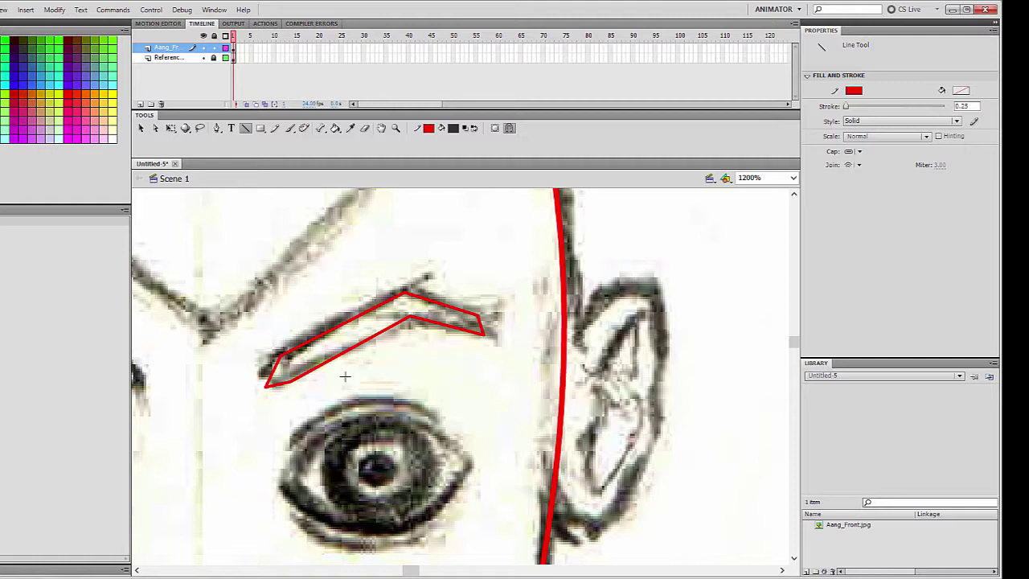
Toggle Snap to Objects and rework the eyebrow's lower edge and corner strokes
{"action": "left_click", "coordinate": [511, 131]}
{"action": "left_click_drag", "start_coordinate": [267, 407], "coordinate": [291, 383]}
{"action": "key", "text": "ctrl+z"}
{"action": "key", "text": "ctrl+z"}
{"action": "left_click", "coordinate": [509, 130]}
{"action": "left_click_drag", "start_coordinate": [266, 420], "coordinate": [267, 389]}
{"action": "key", "text": "ctrl+z"}
{"action": "left_click", "coordinate": [510, 128]}
Bend the eyebrow's lower-left corner, inner vertex and lower-right edge into curves
{"action": "left_click", "coordinate": [140, 129]}
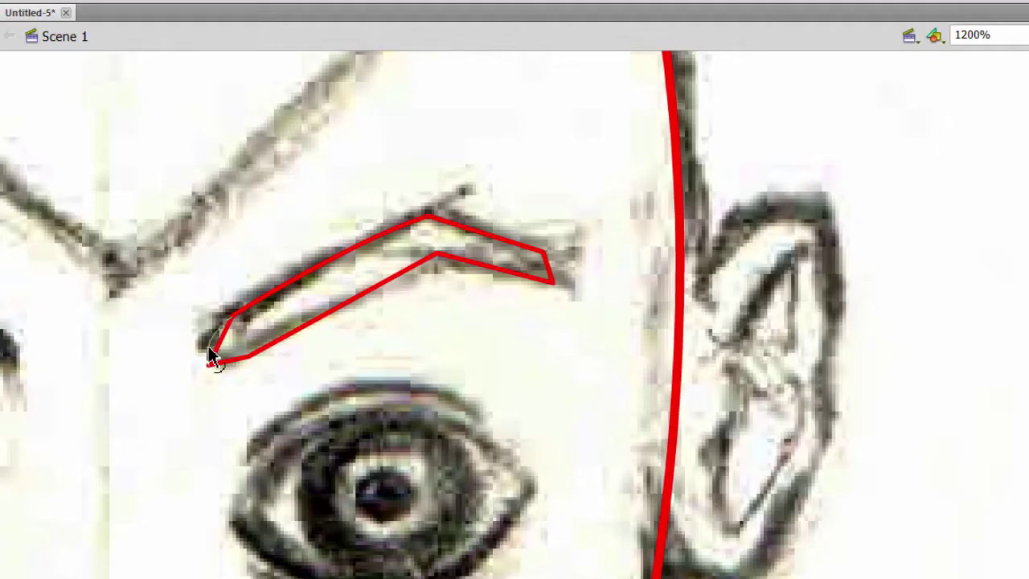
{"action": "left_click_drag", "start_coordinate": [210, 355], "coordinate": [286, 338]}
{"action": "left_click_drag", "start_coordinate": [216, 371], "coordinate": [230, 357]}
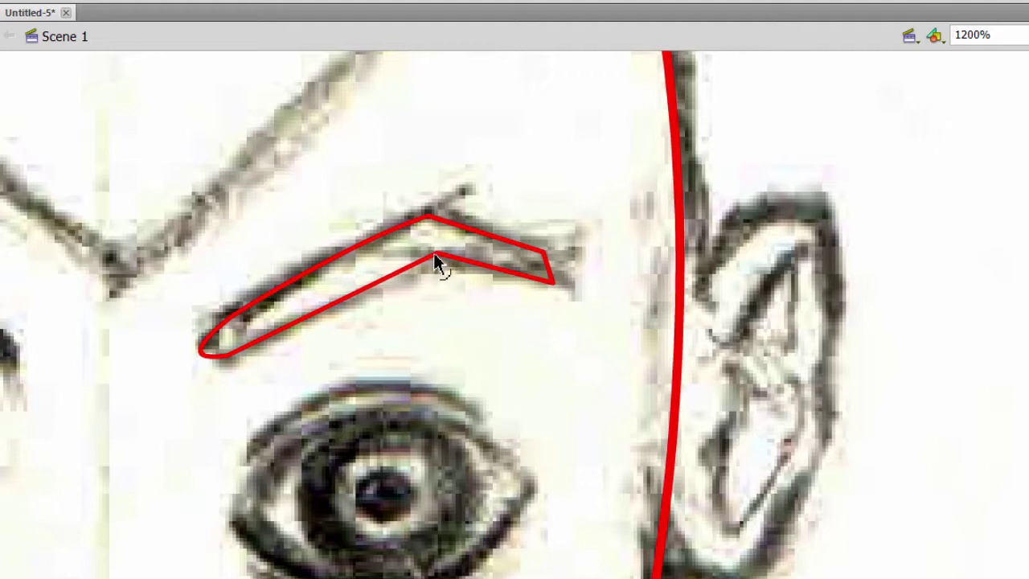
{"action": "mouse_move", "coordinate": [436, 248]}
{"action": "left_mouse_down"}
{"action": "mouse_move", "coordinate": [419, 281]}
{"action": "mouse_move", "coordinate": [374, 289]}
{"action": "left_mouse_up"}
{"action": "left_click_drag", "start_coordinate": [494, 273], "coordinate": [558, 264]}
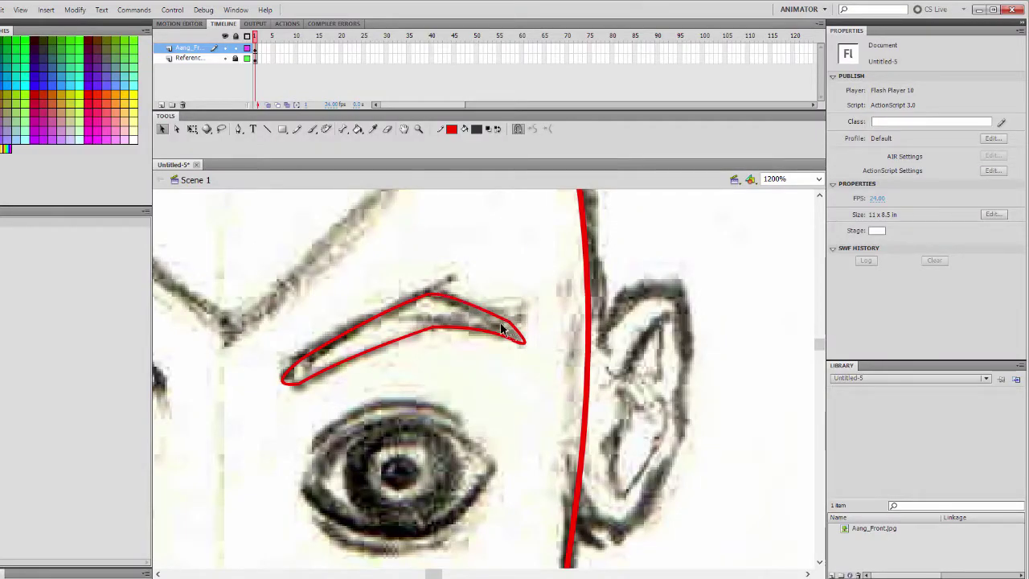
Select the eyebrow outline and apply Smooth
{"action": "scroll", "coordinate": [397, 269], "scroll_direction": "down", "scroll_amount": 2}
{"action": "scroll", "coordinate": [424, 321], "scroll_direction": "up", "scroll_amount": 3}
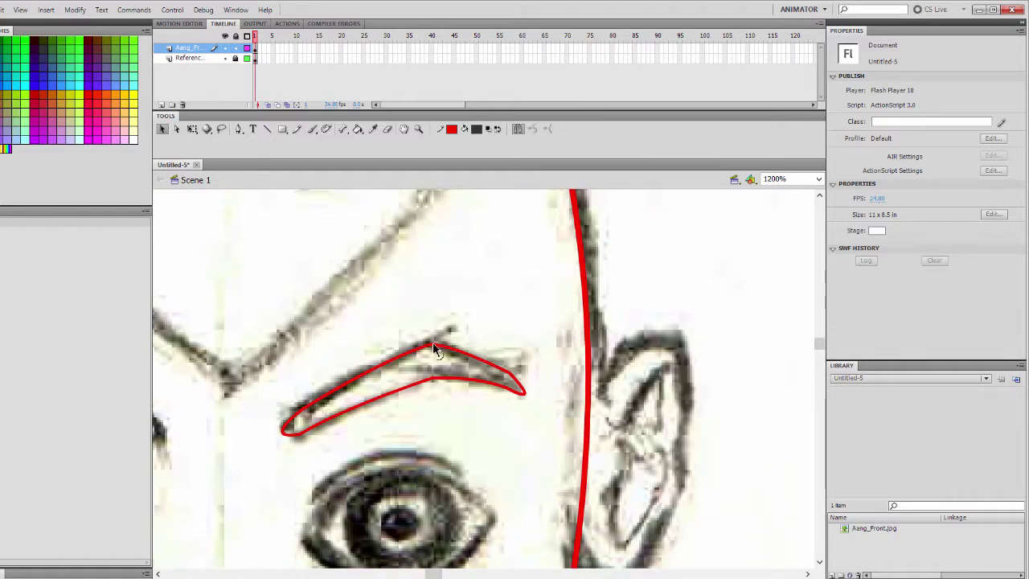
{"action": "left_click", "coordinate": [431, 346]}
{"action": "left_click", "coordinate": [536, 128]}
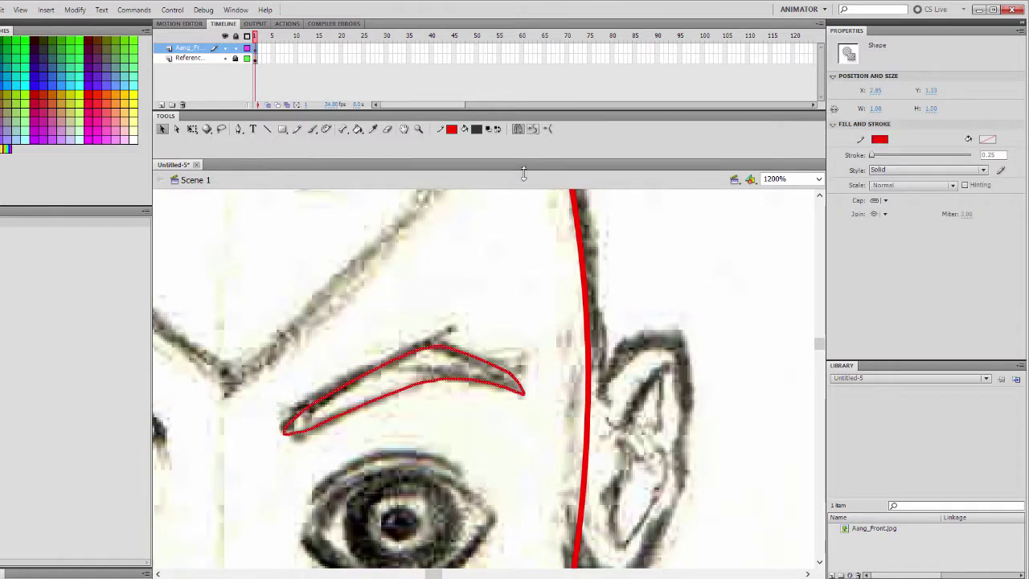
Draw a straight-segment red outline around the right eye with a 0.10 stroke
{"action": "left_click", "coordinate": [480, 306]}
{"action": "scroll", "coordinate": [480, 302], "scroll_direction": "down", "scroll_amount": 1}
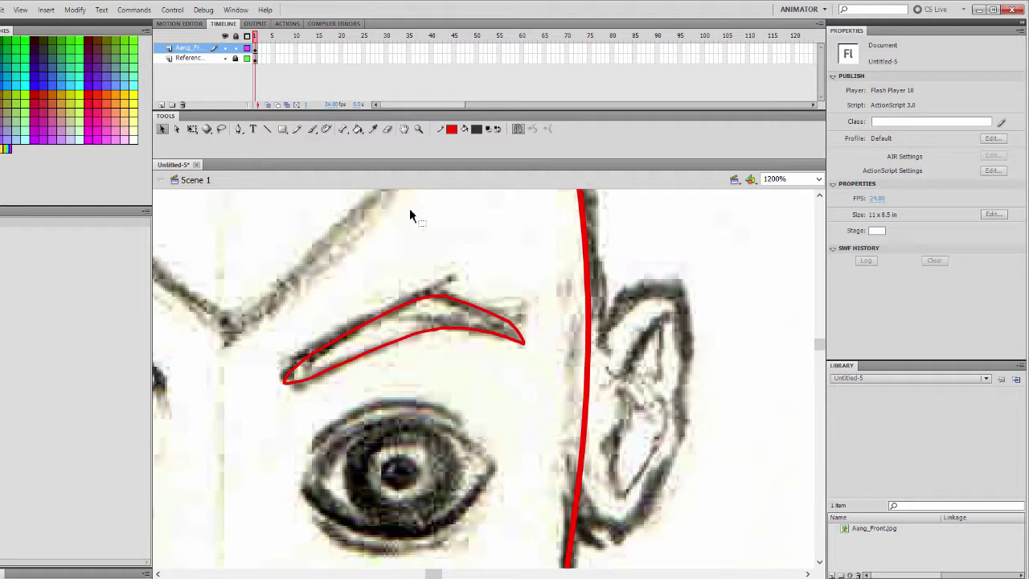
{"action": "scroll", "coordinate": [378, 320], "scroll_direction": "down", "scroll_amount": 2}
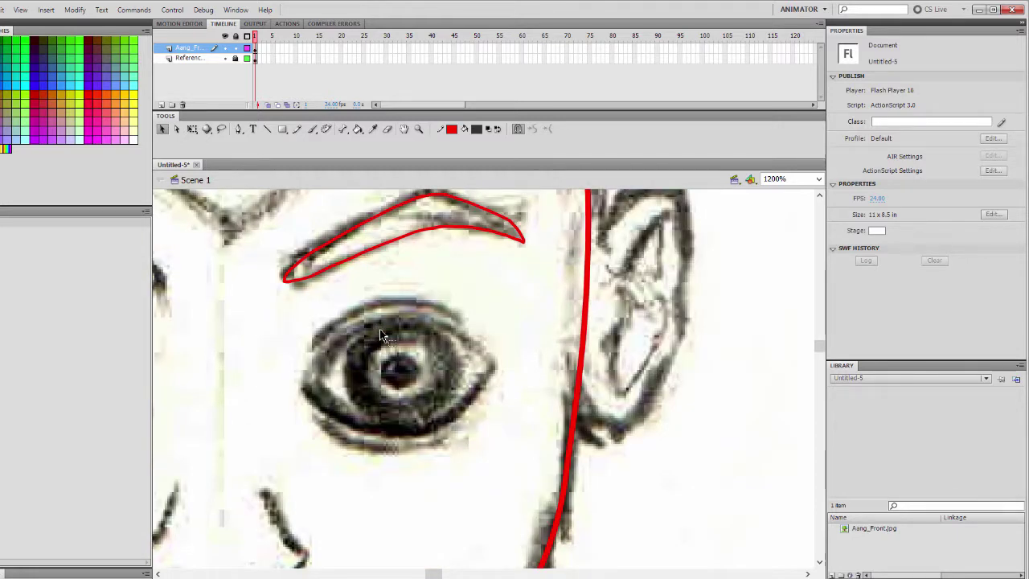
{"action": "scroll", "coordinate": [379, 328], "scroll_direction": "up", "scroll_amount": 1}
{"action": "scroll", "coordinate": [380, 329], "scroll_direction": "down", "scroll_amount": 1}
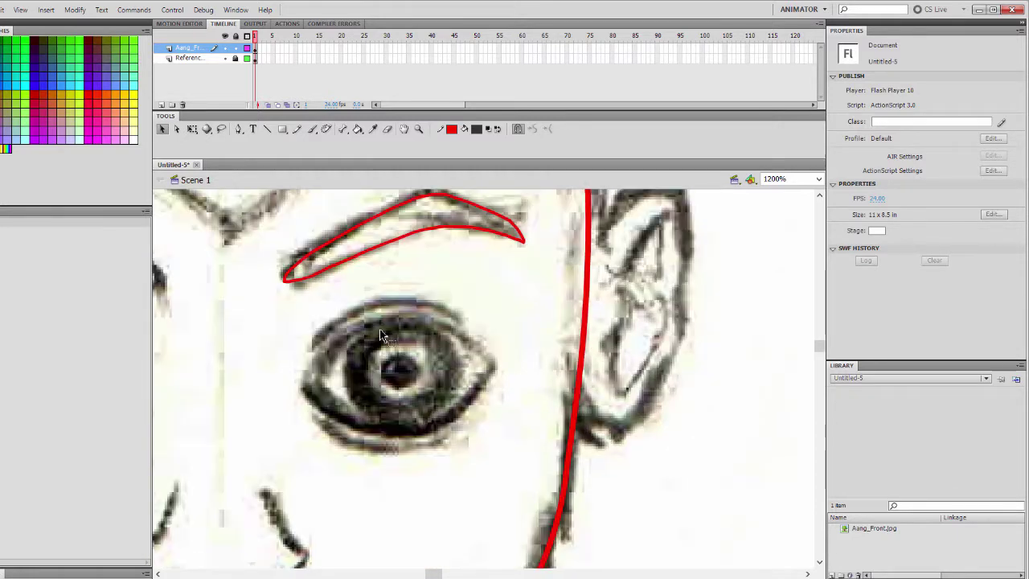
{"action": "left_click", "coordinate": [269, 129]}
{"action": "left_click", "coordinate": [1002, 107]}
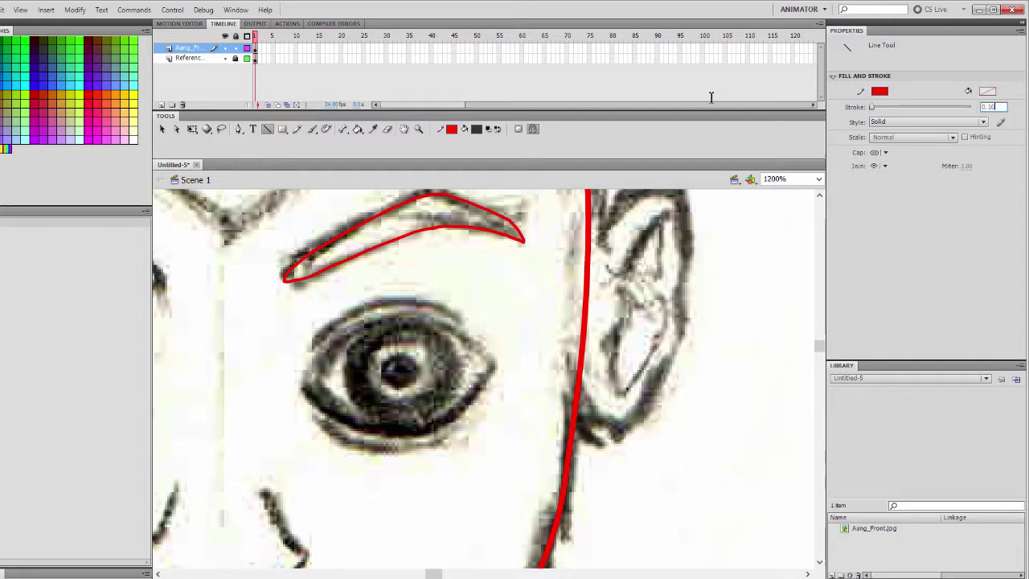
{"action": "key", "text": "Return"}
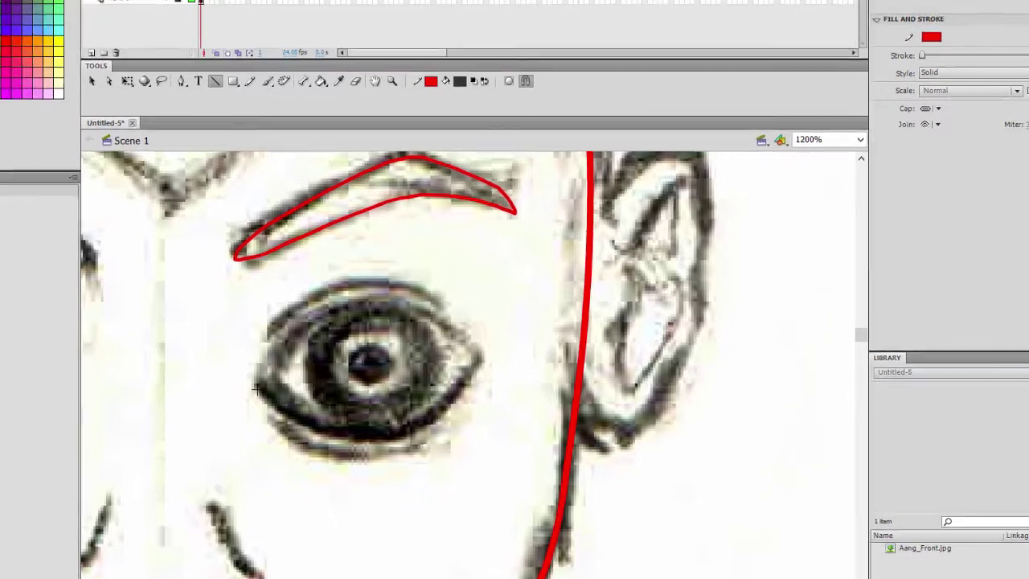
{"action": "left_click_drag", "start_coordinate": [302, 387], "coordinate": [395, 318]}
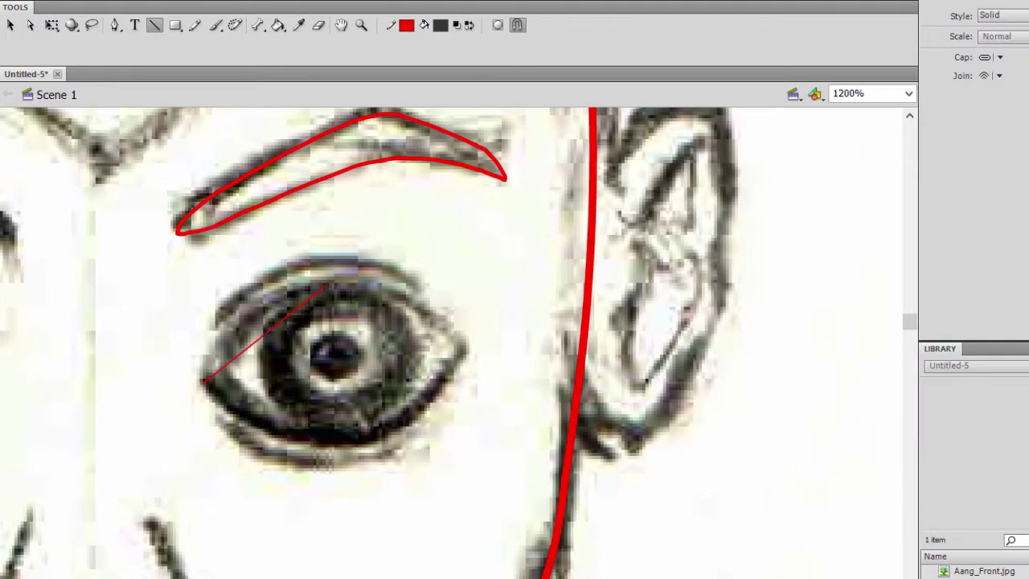
{"action": "left_click_drag", "start_coordinate": [325, 285], "coordinate": [200, 382]}
{"action": "left_click", "coordinate": [11, 25]}
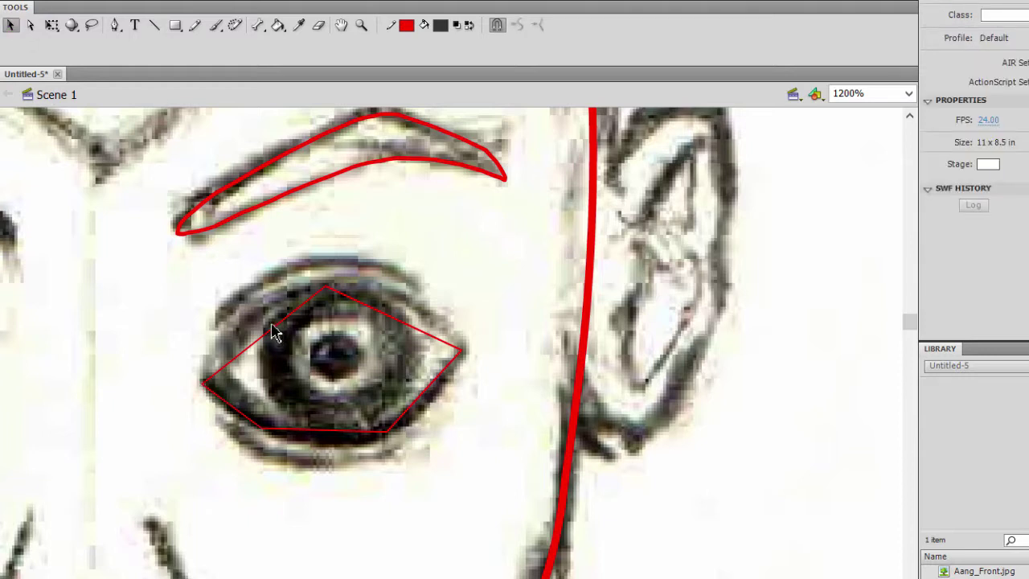
Bend the eye outline's upper, lower-right and bottom edges along the sketch
{"action": "left_click_drag", "start_coordinate": [271, 333], "coordinate": [259, 306]}
{"action": "left_click_drag", "start_coordinate": [394, 326], "coordinate": [410, 312]}
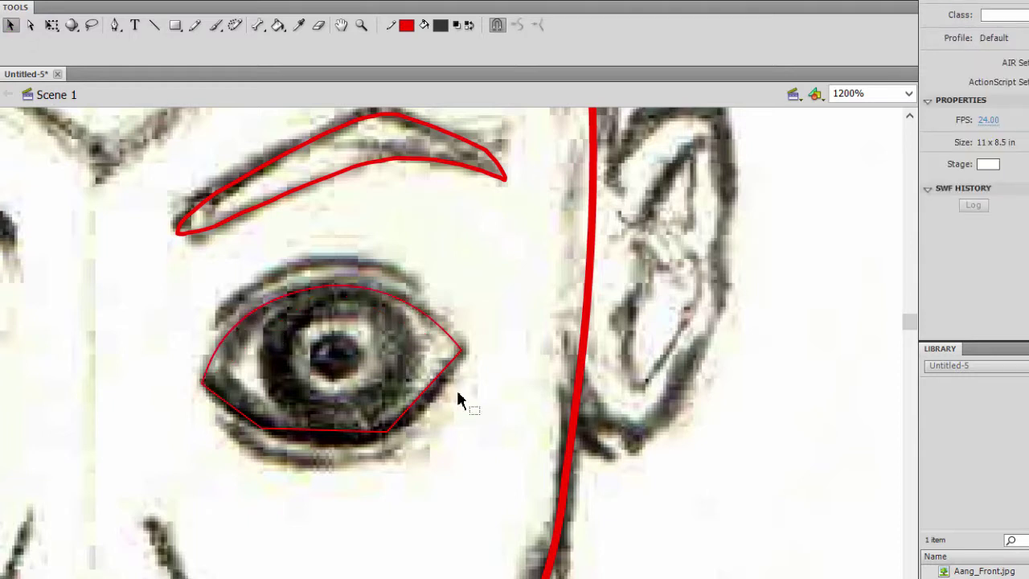
{"action": "left_click_drag", "start_coordinate": [424, 396], "coordinate": [441, 408]}
{"action": "left_click_drag", "start_coordinate": [338, 434], "coordinate": [336, 450]}
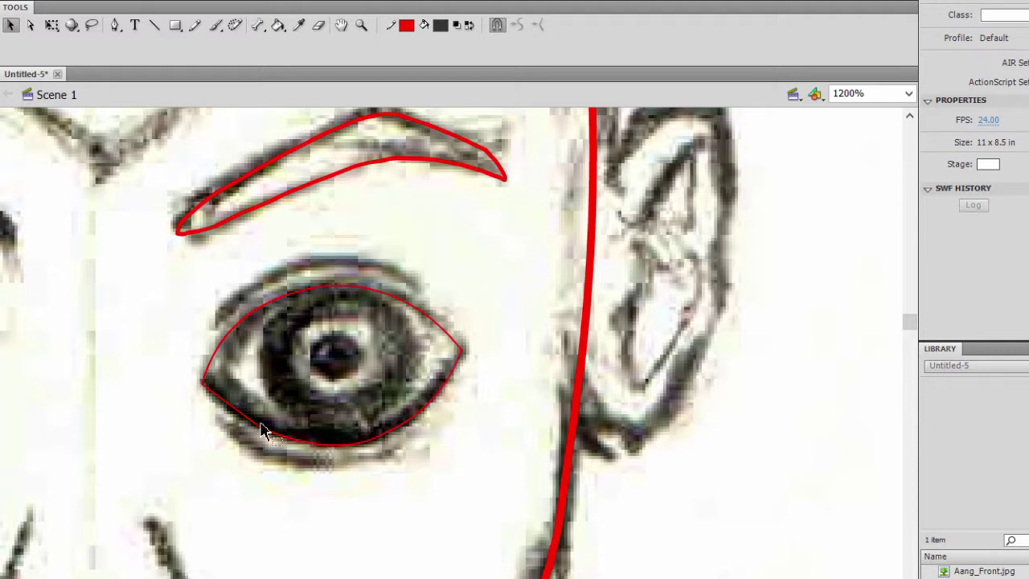
{"action": "left_click_drag", "start_coordinate": [241, 422], "coordinate": [236, 409]}
Smooth the eye outline twice and select the whole outline
{"action": "left_click", "coordinate": [358, 290]}
{"action": "left_click", "coordinate": [518, 28]}
{"action": "left_click", "coordinate": [471, 310]}
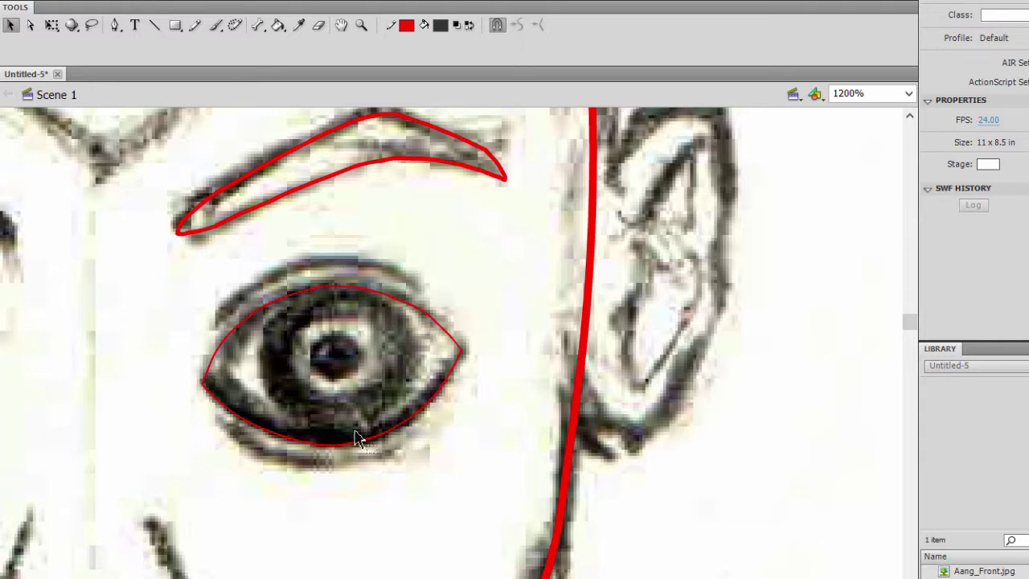
{"action": "double_click", "coordinate": [351, 293]}
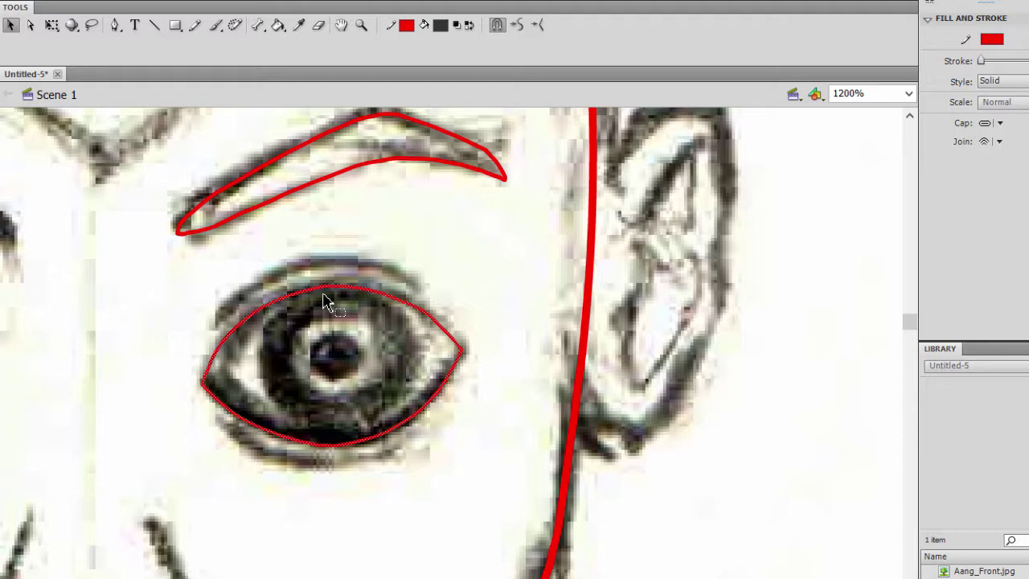
Paste a copy of the eye outline and place it over the original eye
{"action": "left_click", "coordinate": [350, 228]}
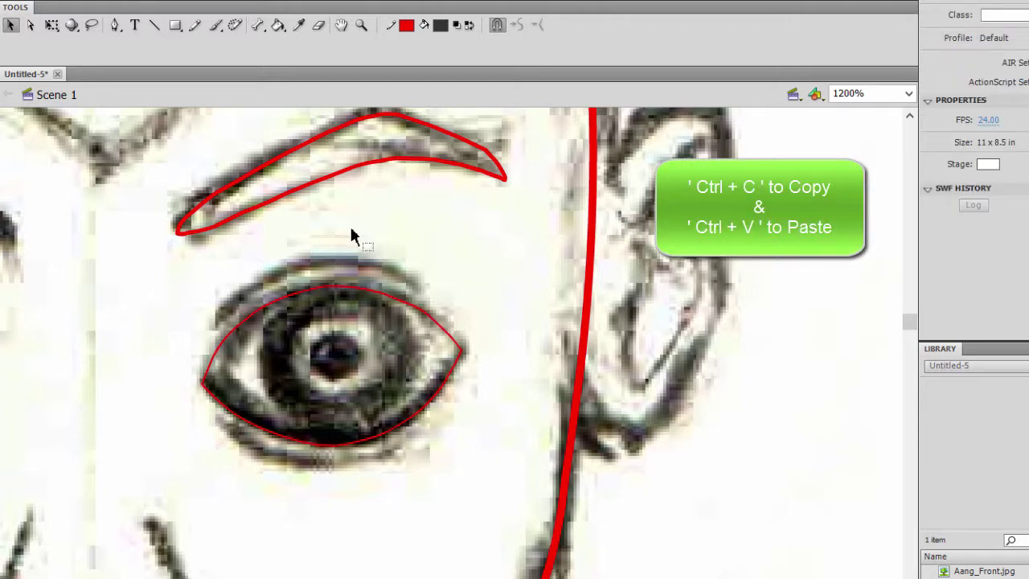
{"action": "key", "text": "ctrl+v"}
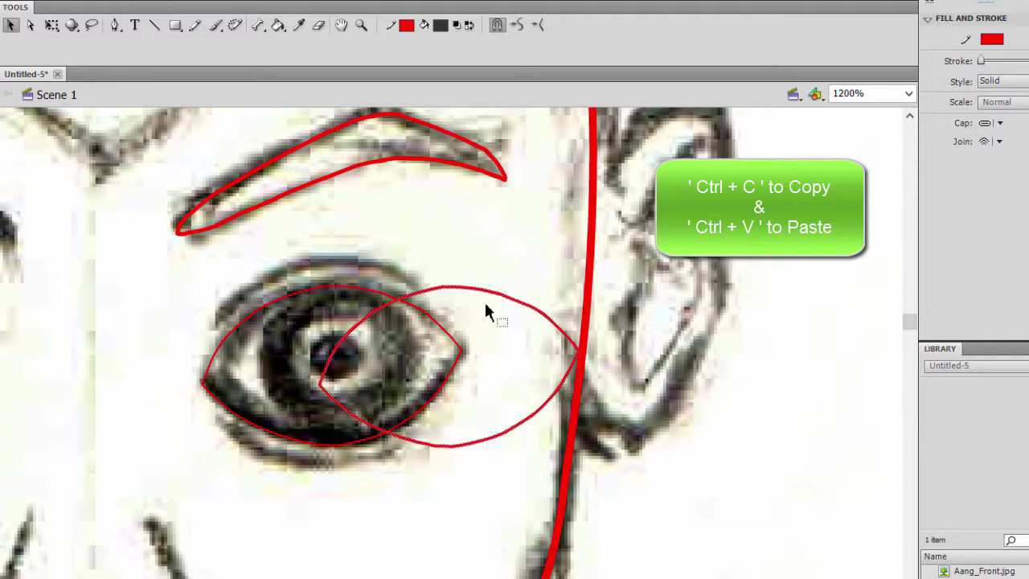
{"action": "left_click_drag", "start_coordinate": [487, 299], "coordinate": [355, 282]}
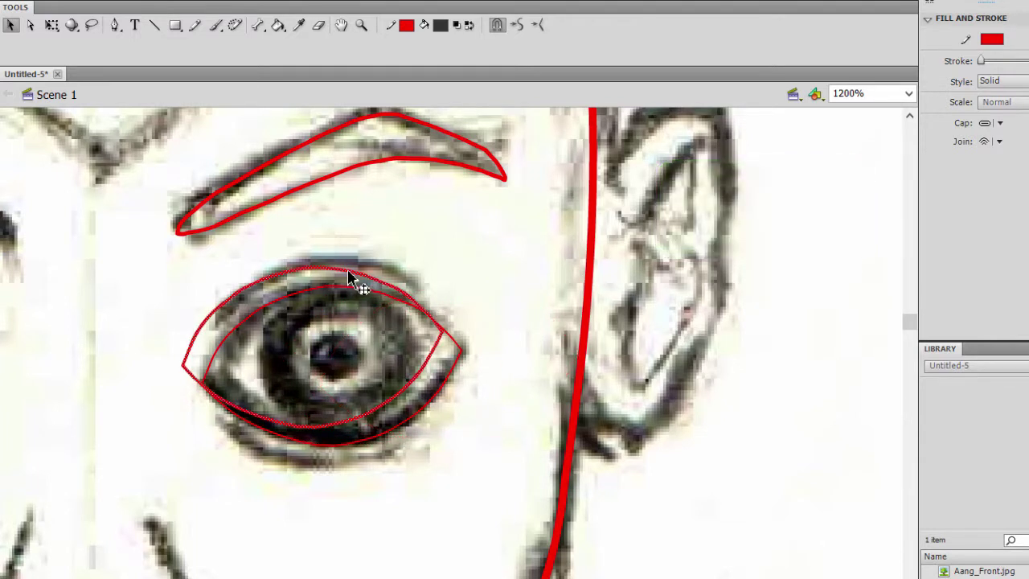
Enlarge the copy with Free Transform and fit it around the original eye
{"action": "left_click", "coordinate": [51, 25]}
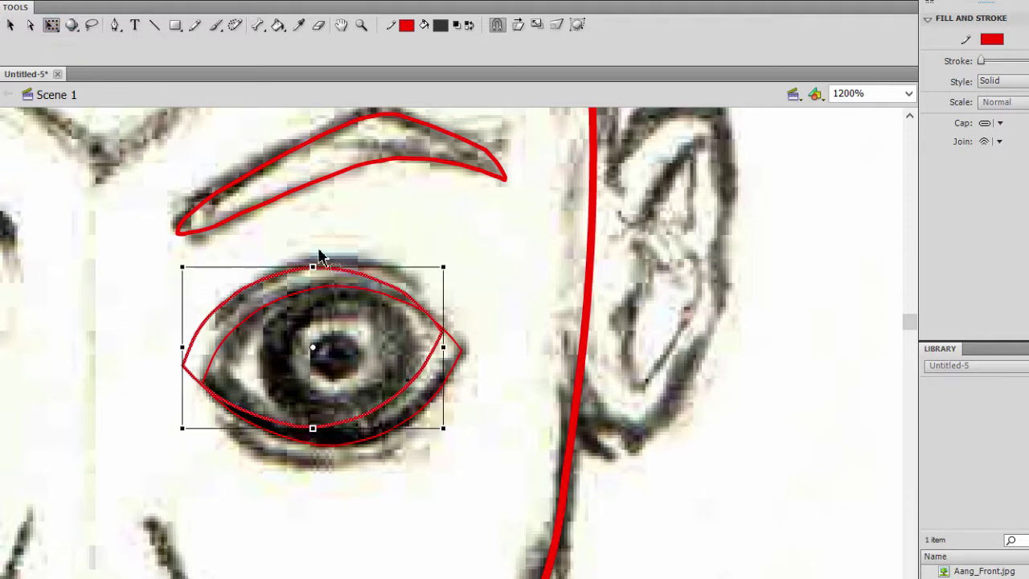
{"action": "left_click_drag", "start_coordinate": [185, 430], "coordinate": [151, 448]}
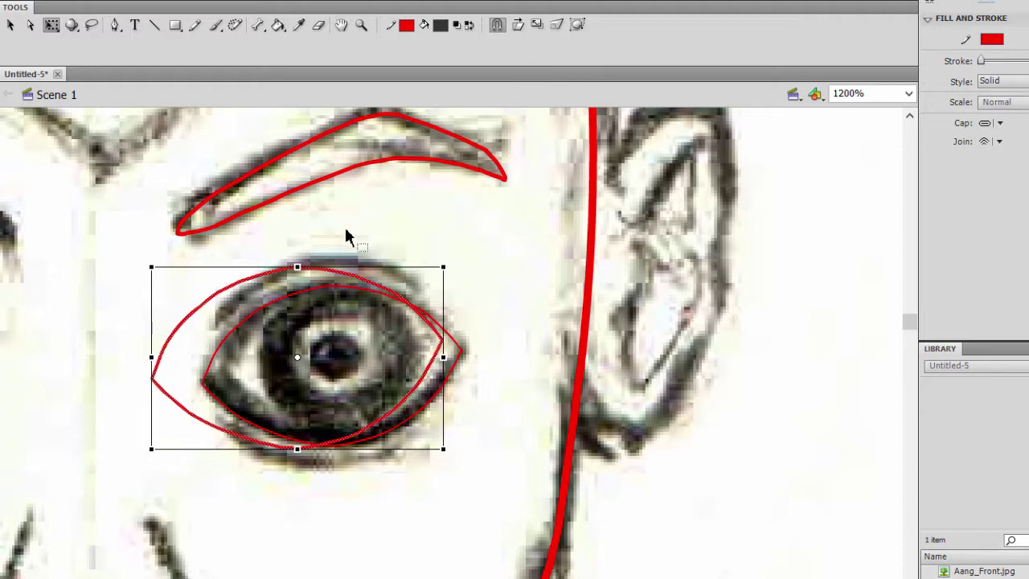
{"action": "left_click_drag", "start_coordinate": [250, 287], "coordinate": [277, 296]}
{"action": "left_click_drag", "start_coordinate": [336, 312], "coordinate": [330, 307]}
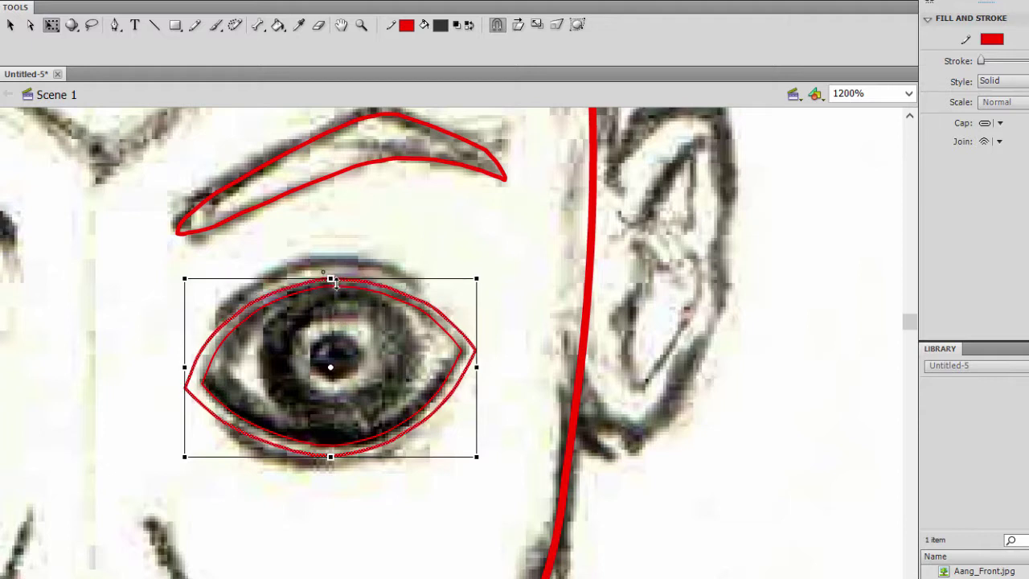
{"action": "left_click_drag", "start_coordinate": [335, 274], "coordinate": [335, 279]}
{"action": "key", "text": "Up"}
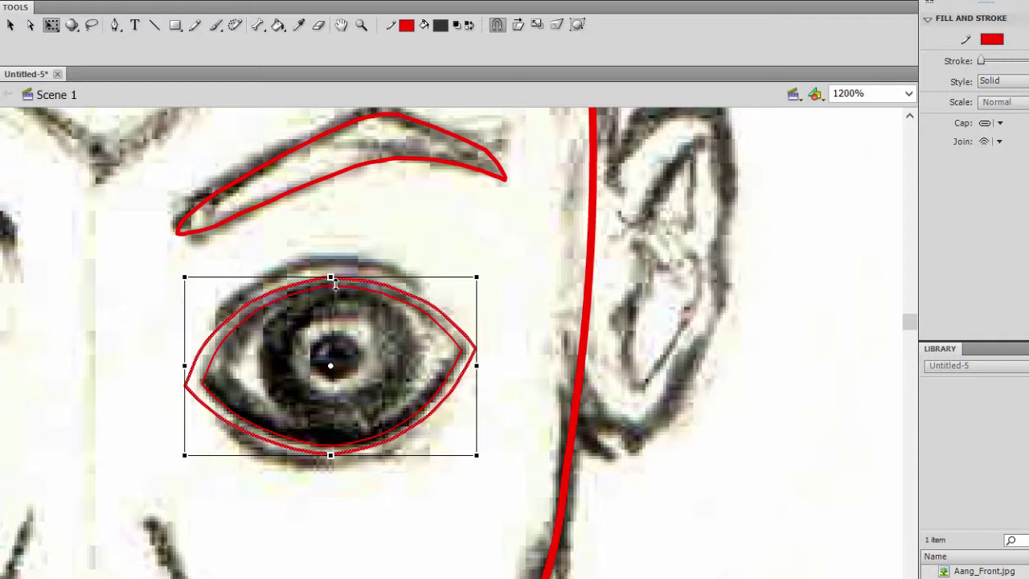
{"action": "left_click_drag", "start_coordinate": [476, 365], "coordinate": [477, 365]}
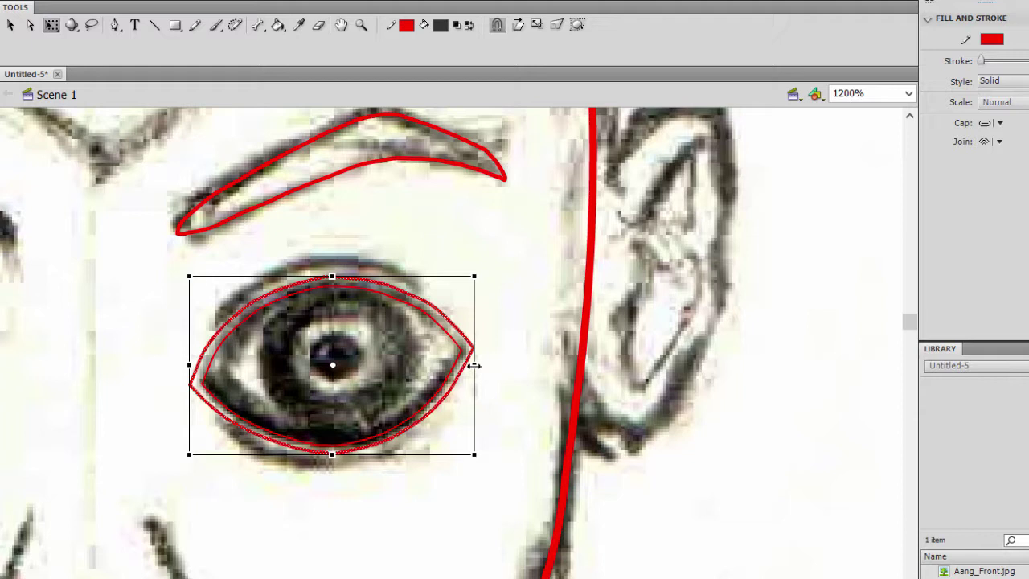
Cut the outer eye outline at its left corner with short lines and tidy the stubs
{"action": "left_click", "coordinate": [432, 203]}
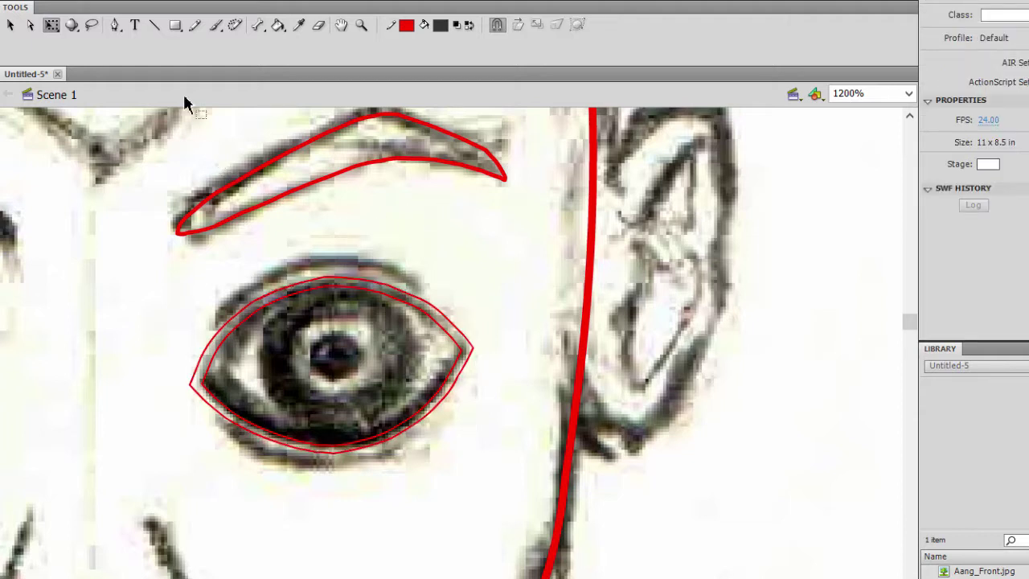
{"action": "left_click", "coordinate": [11, 25]}
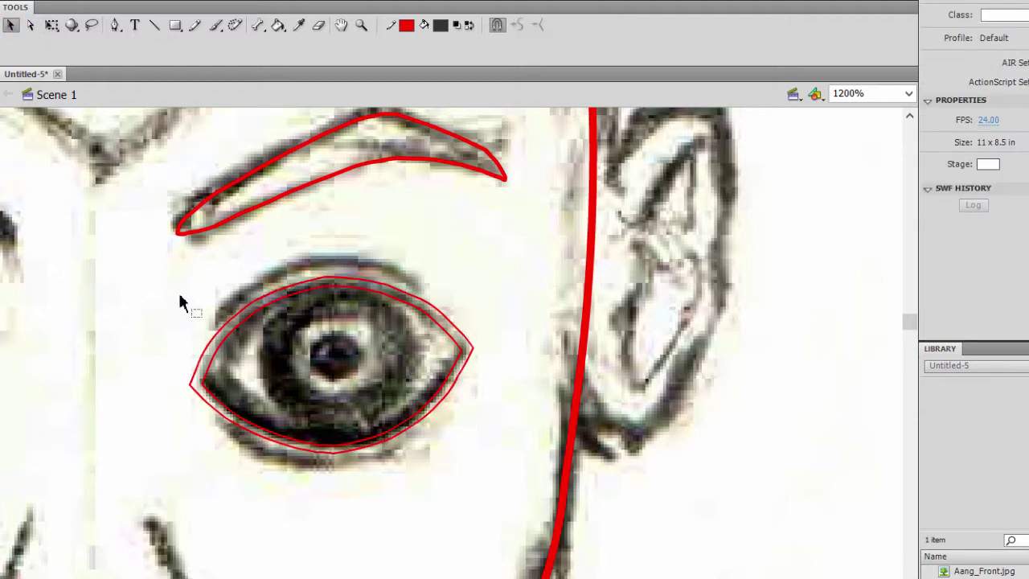
{"action": "left_click", "coordinate": [205, 354]}
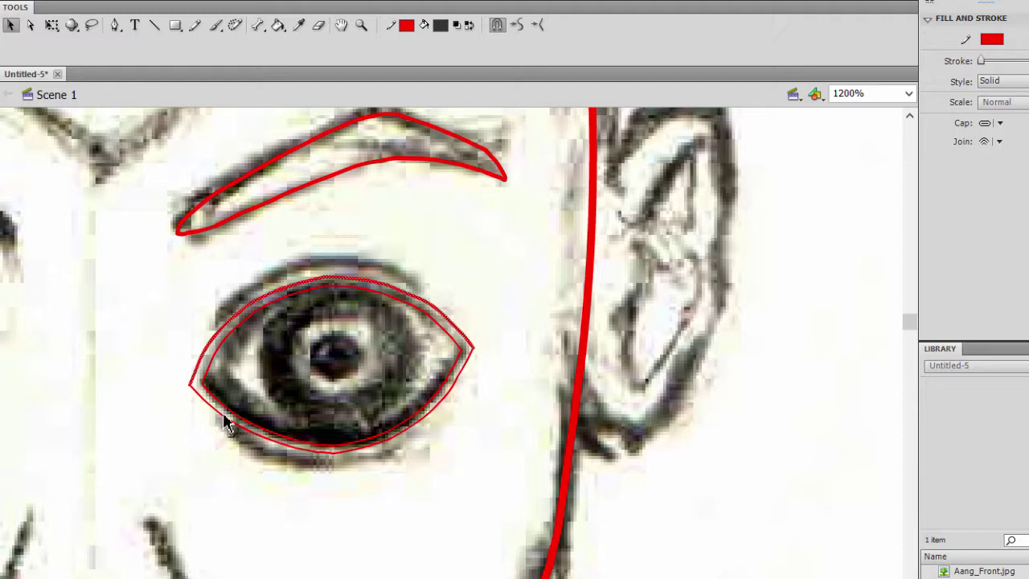
{"action": "left_click", "coordinate": [154, 25]}
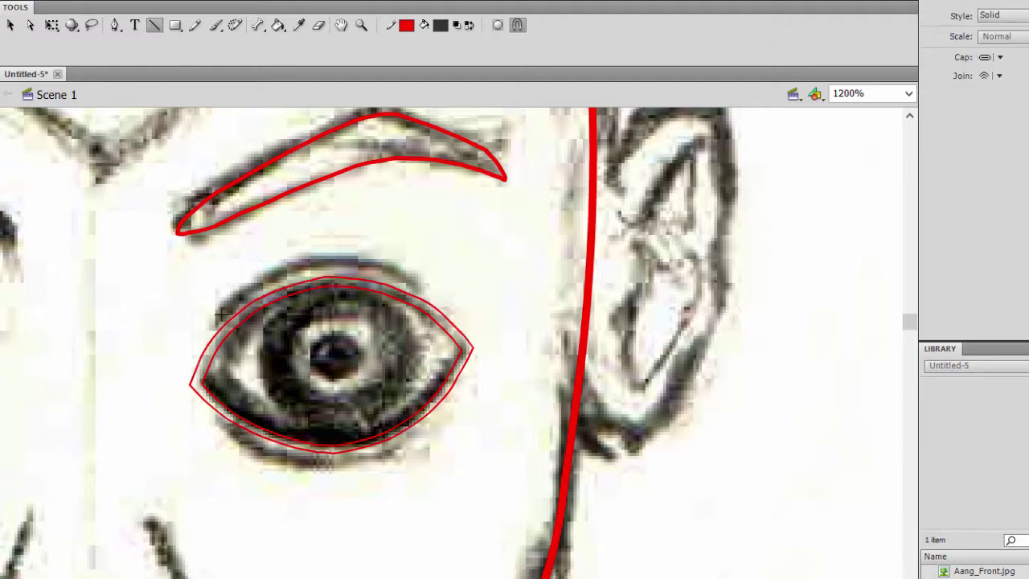
{"action": "left_click_drag", "start_coordinate": [210, 312], "coordinate": [223, 335]}
{"action": "left_click_drag", "start_coordinate": [215, 431], "coordinate": [227, 406]}
{"action": "left_click", "coordinate": [7, 27]}
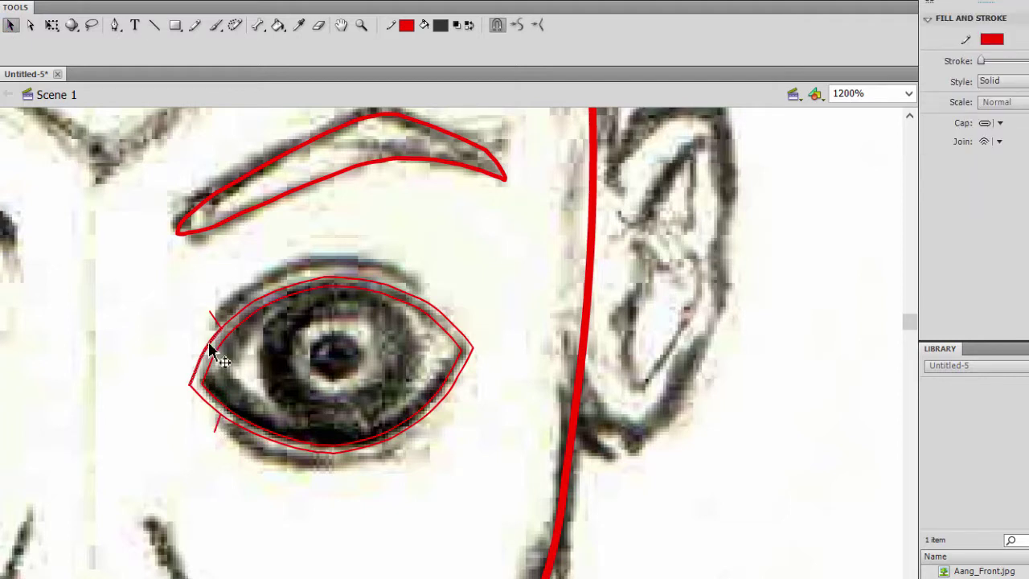
{"action": "left_click_drag", "start_coordinate": [192, 389], "coordinate": [201, 400]}
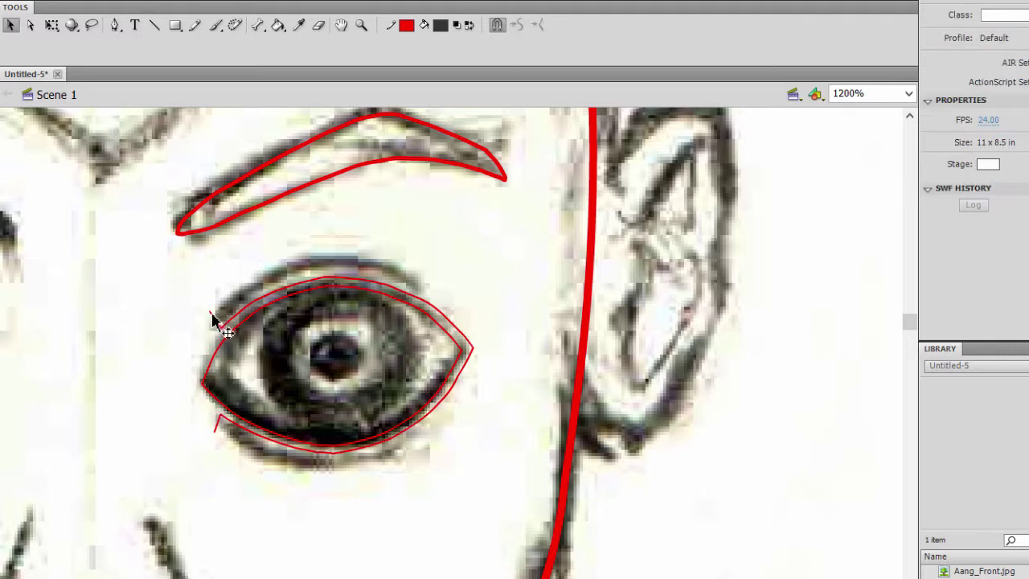
{"action": "left_click_drag", "start_coordinate": [213, 321], "coordinate": [223, 339]}
{"action": "left_click_drag", "start_coordinate": [218, 427], "coordinate": [221, 432]}
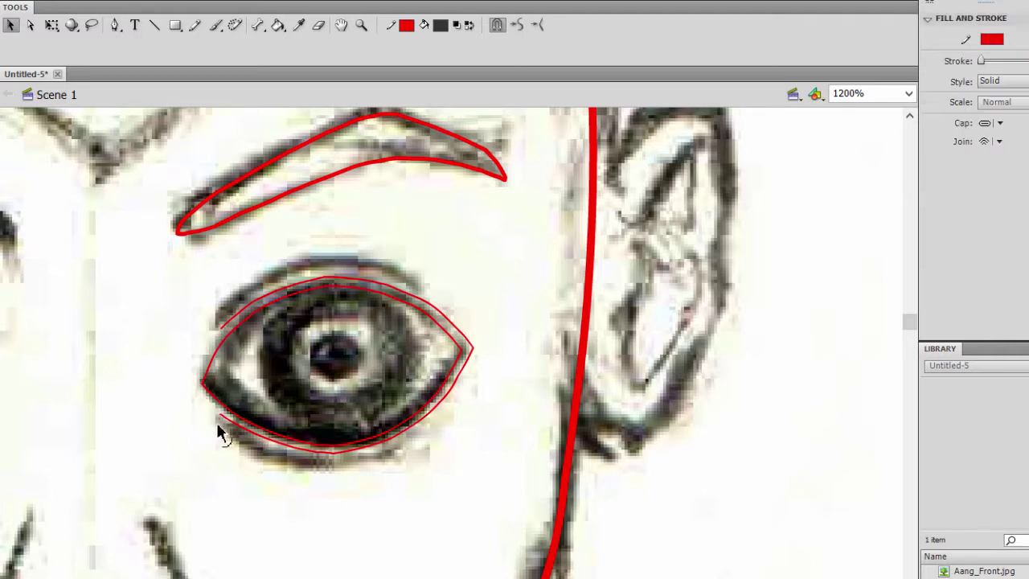
{"action": "left_click", "coordinate": [217, 423]}
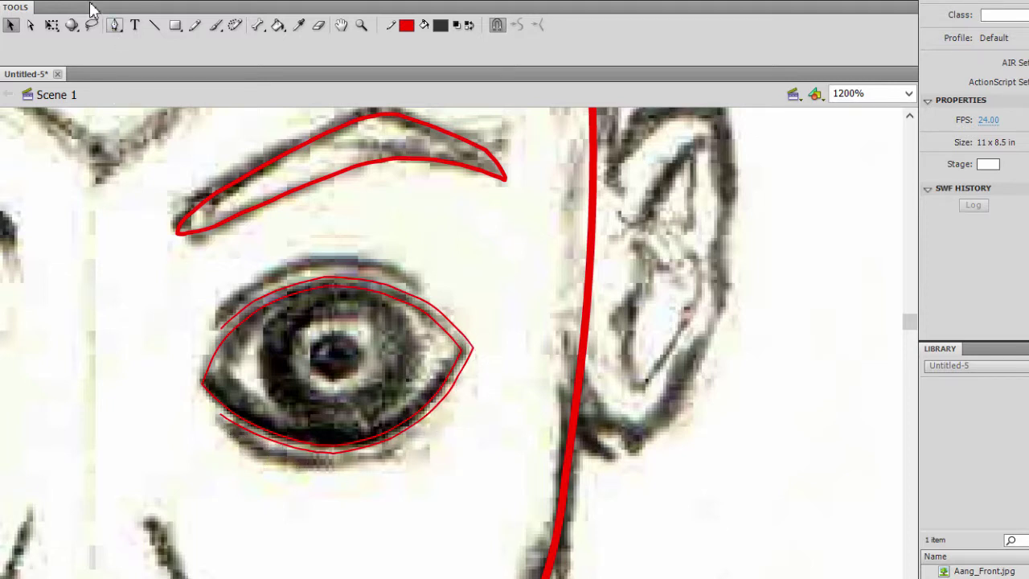
Cut the outer outline at its right corner, pull the corner inward and delete the stray piece
{"action": "left_click", "coordinate": [155, 25]}
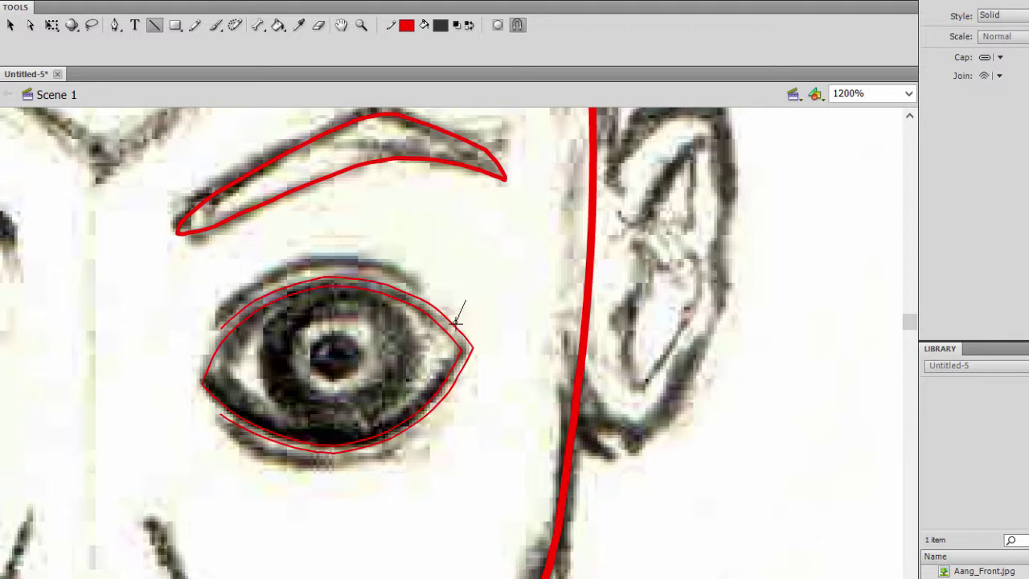
{"action": "left_click_drag", "start_coordinate": [455, 321], "coordinate": [434, 308]}
{"action": "left_click_drag", "start_coordinate": [442, 402], "coordinate": [478, 414]}
{"action": "key", "text": "v"}
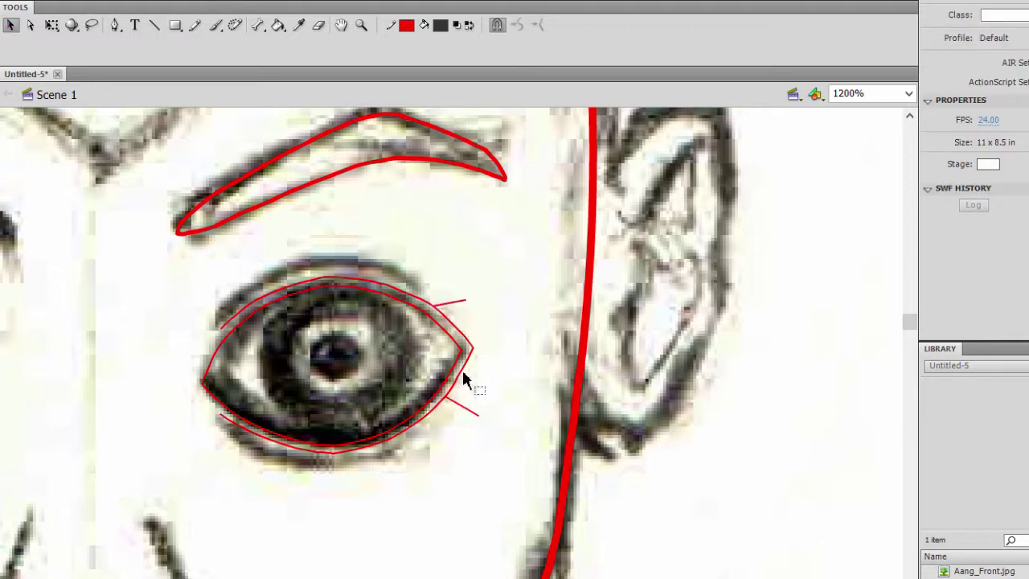
{"action": "left_click", "coordinate": [462, 377]}
{"action": "left_click_drag", "start_coordinate": [471, 349], "coordinate": [462, 351]}
{"action": "left_click", "coordinate": [457, 302]}
{"action": "key", "text": "Delete"}
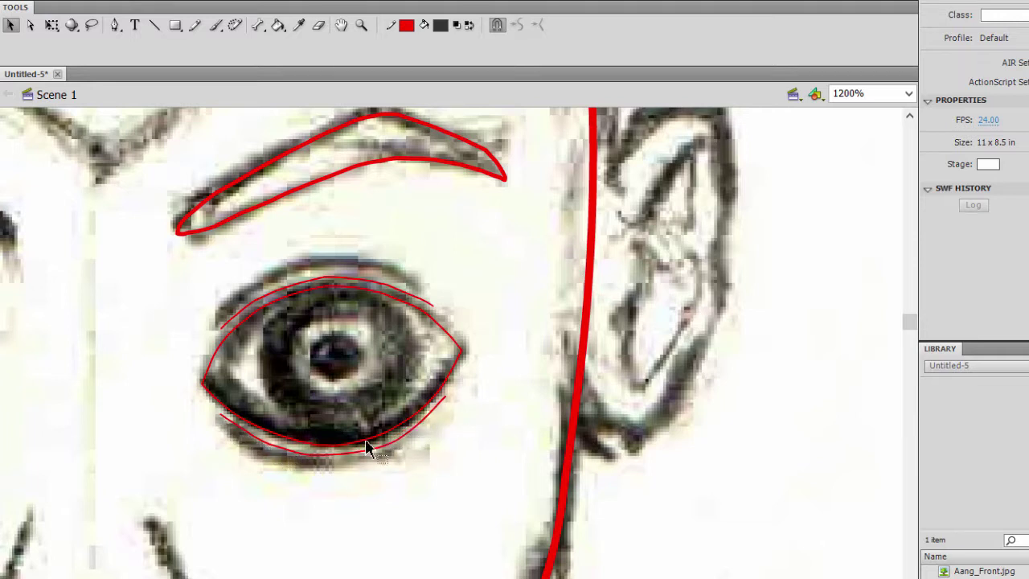
Smooth the lower outer eye stroke twice
{"action": "left_click", "coordinate": [252, 444]}
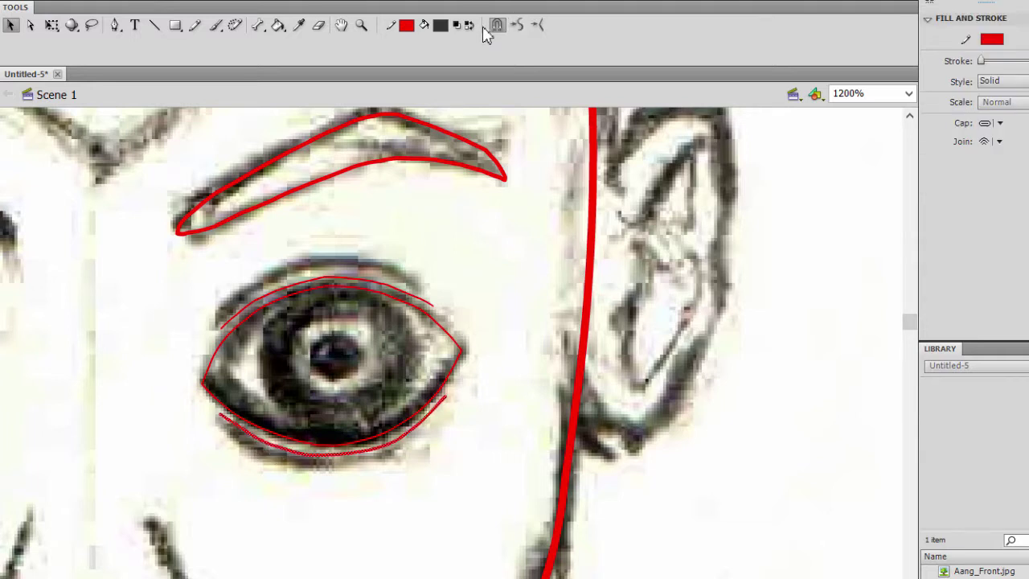
{"action": "left_click", "coordinate": [519, 29]}
{"action": "left_click", "coordinate": [519, 28]}
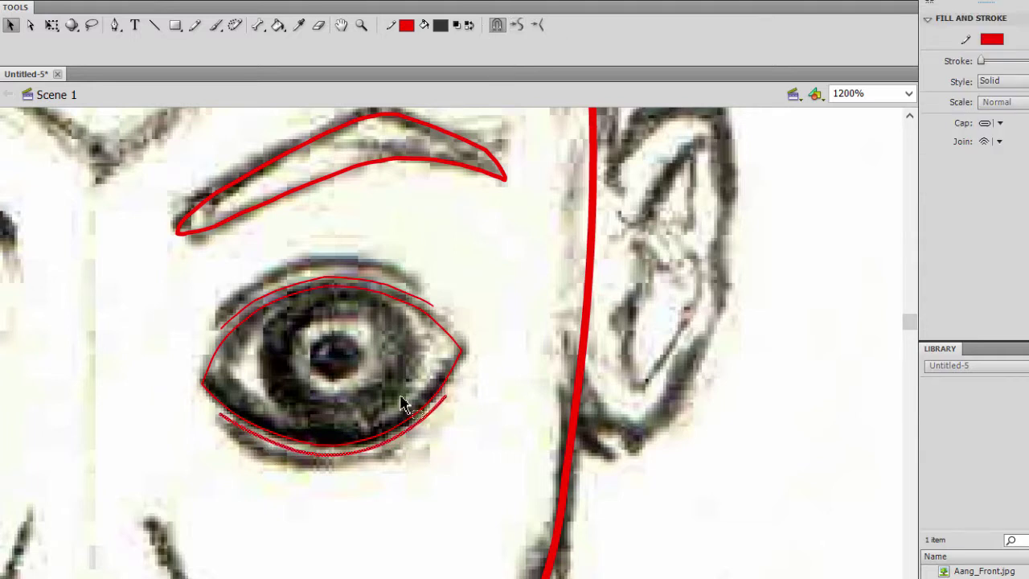
{"action": "left_click", "coordinate": [331, 459]}
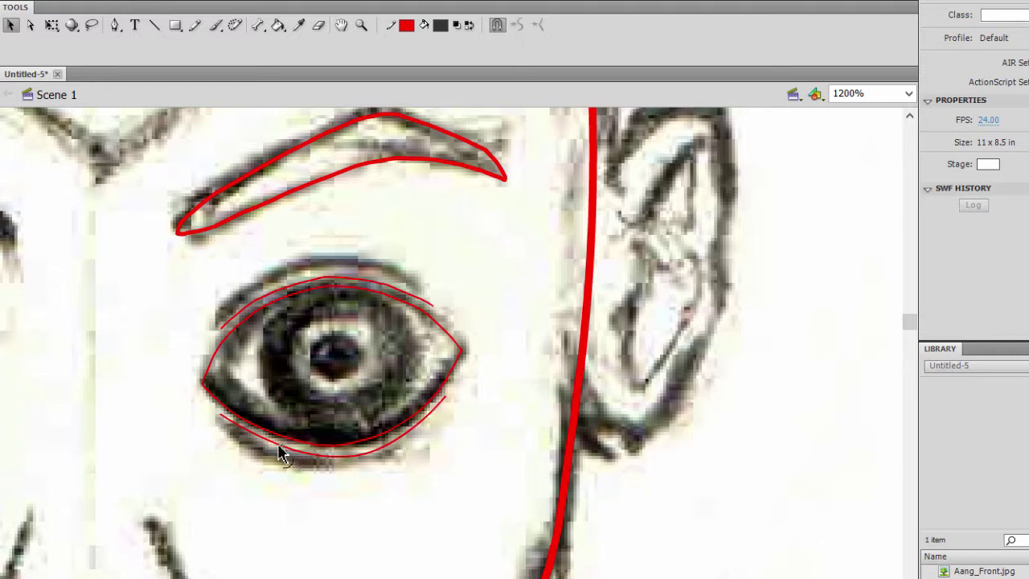
Smooth the upper outer eye stroke repeatedly and raise its curve to follow the eyelid
{"action": "left_click", "coordinate": [302, 288]}
{"action": "left_click", "coordinate": [424, 218]}
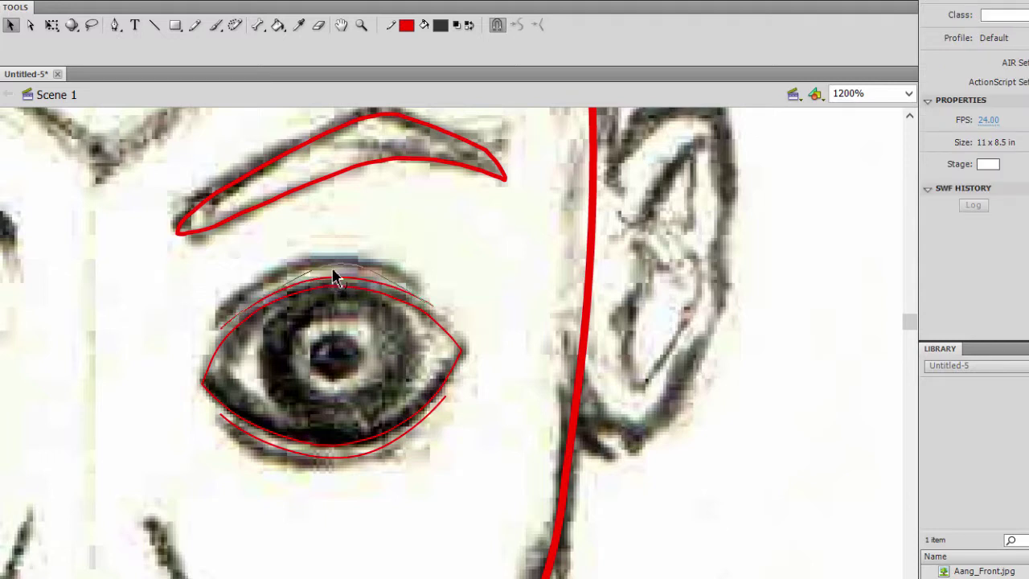
{"action": "left_click", "coordinate": [333, 284]}
{"action": "left_click", "coordinate": [518, 26]}
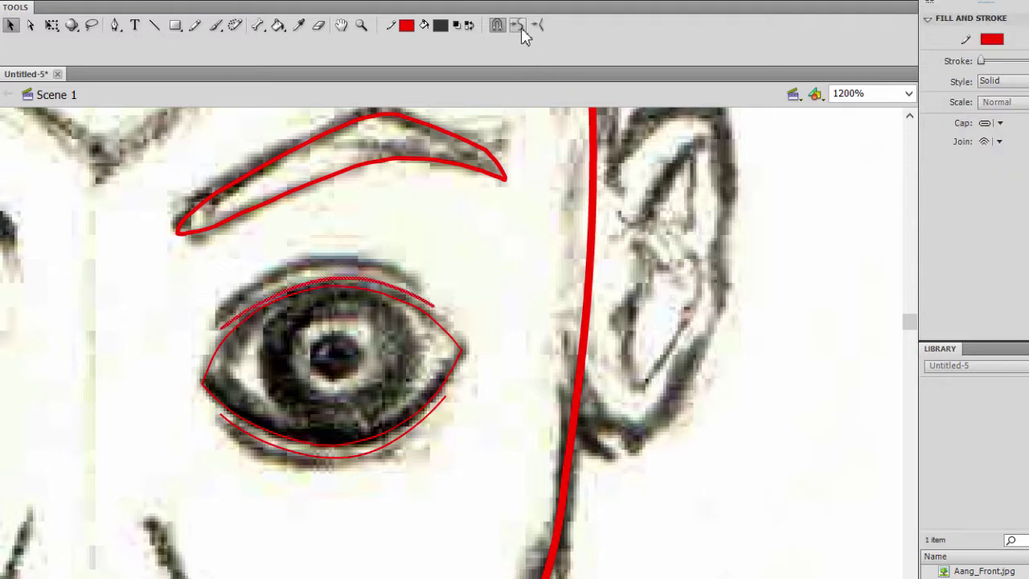
{"action": "left_click", "coordinate": [518, 26]}
{"action": "left_click", "coordinate": [328, 285]}
{"action": "left_click_drag", "start_coordinate": [328, 285], "coordinate": [341, 275]}
{"action": "mouse_move", "coordinate": [272, 308]}
{"action": "left_mouse_down"}
{"action": "mouse_move", "coordinate": [257, 294]}
{"action": "mouse_move", "coordinate": [268, 298]}
{"action": "left_mouse_up"}
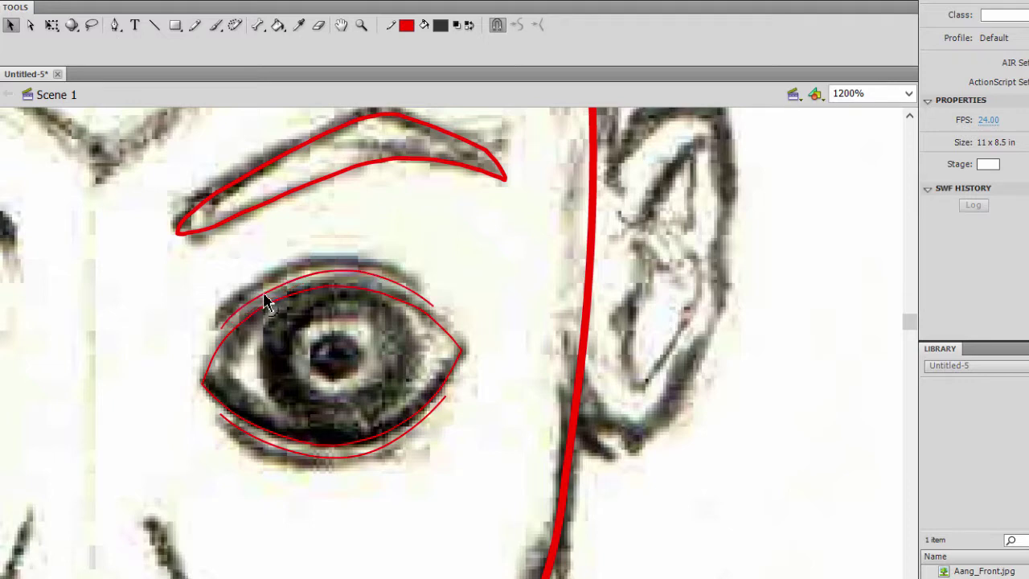
{"action": "scroll", "coordinate": [480, 239], "scroll_direction": "down", "scroll_amount": 3}
{"action": "scroll", "coordinate": [473, 243], "scroll_direction": "up", "scroll_amount": 3}
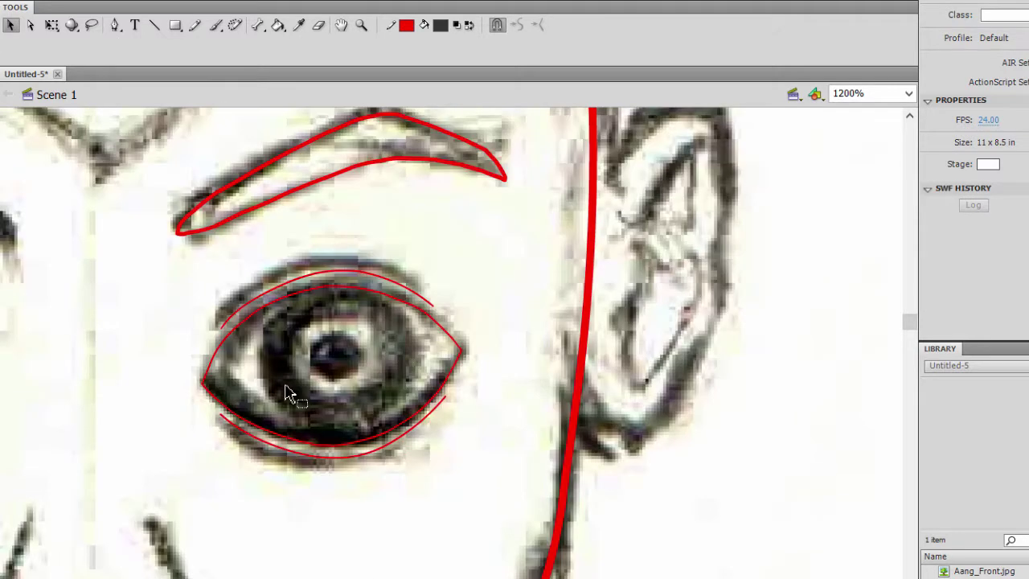